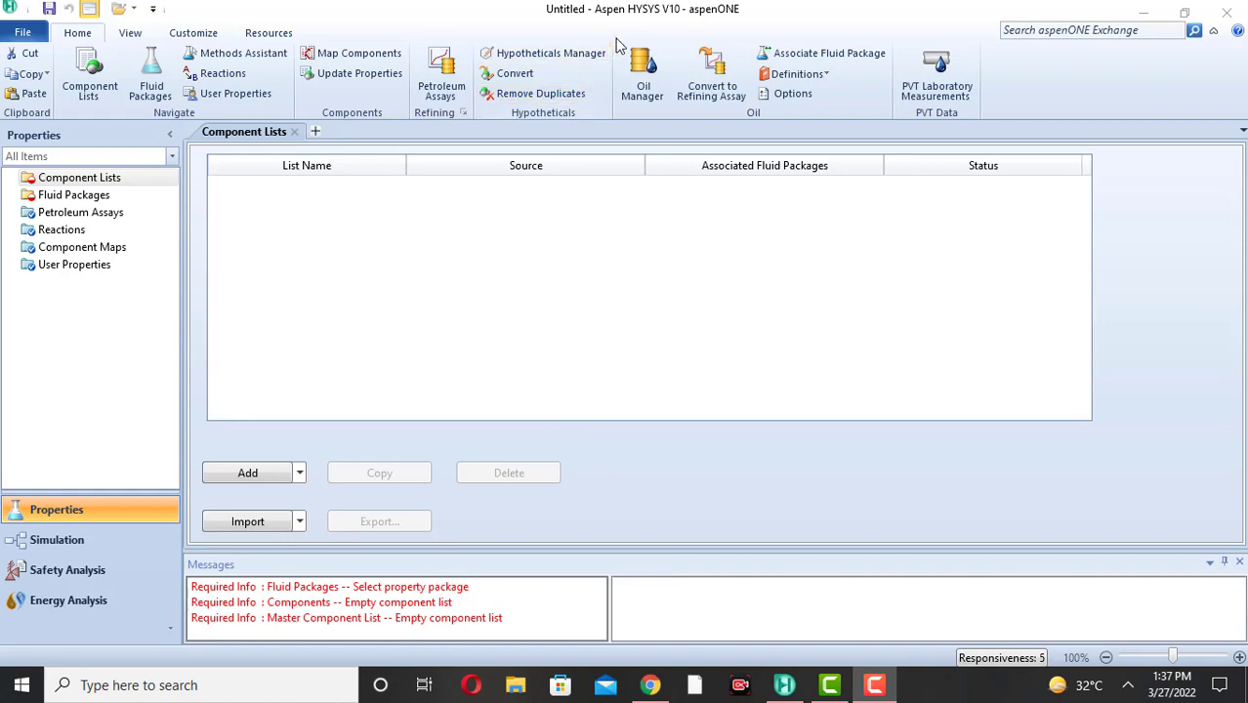
# - Create a new component list and add water (H2O) to it as a pure component
pyautogui.click(244, 476)
pyautogui.click(244, 475)
pyautogui.click(857, 224)
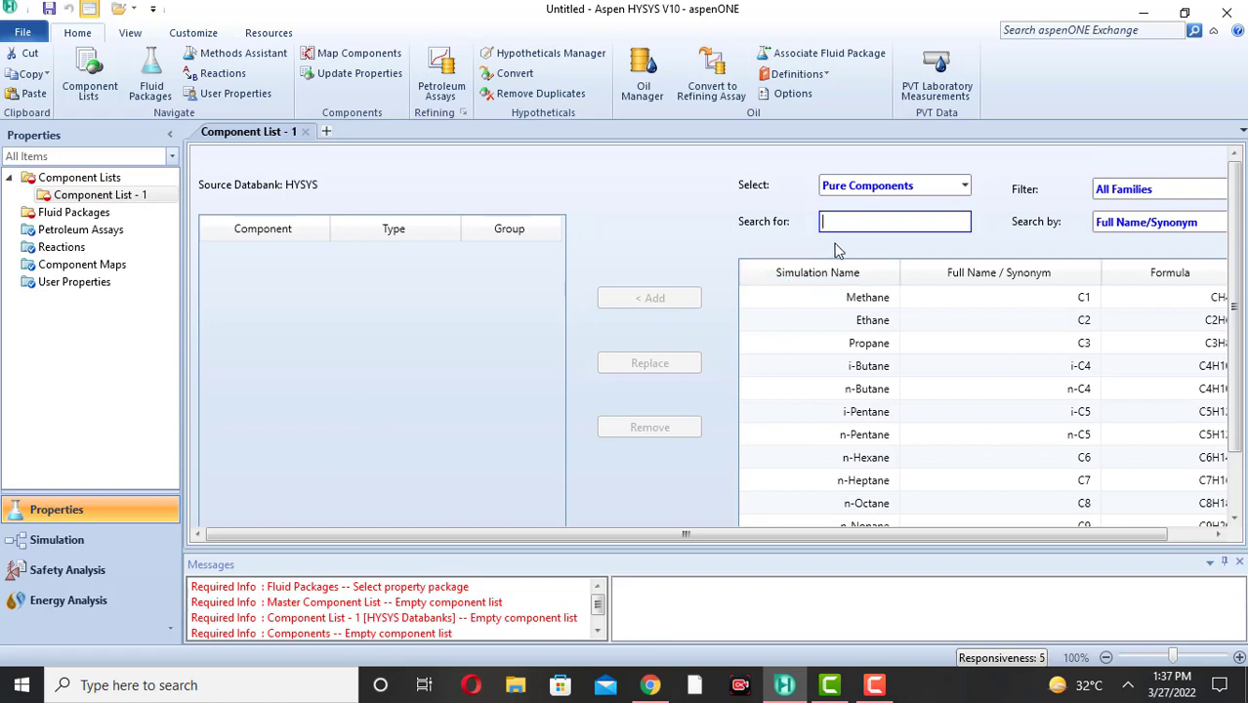
pyautogui.write('watr')
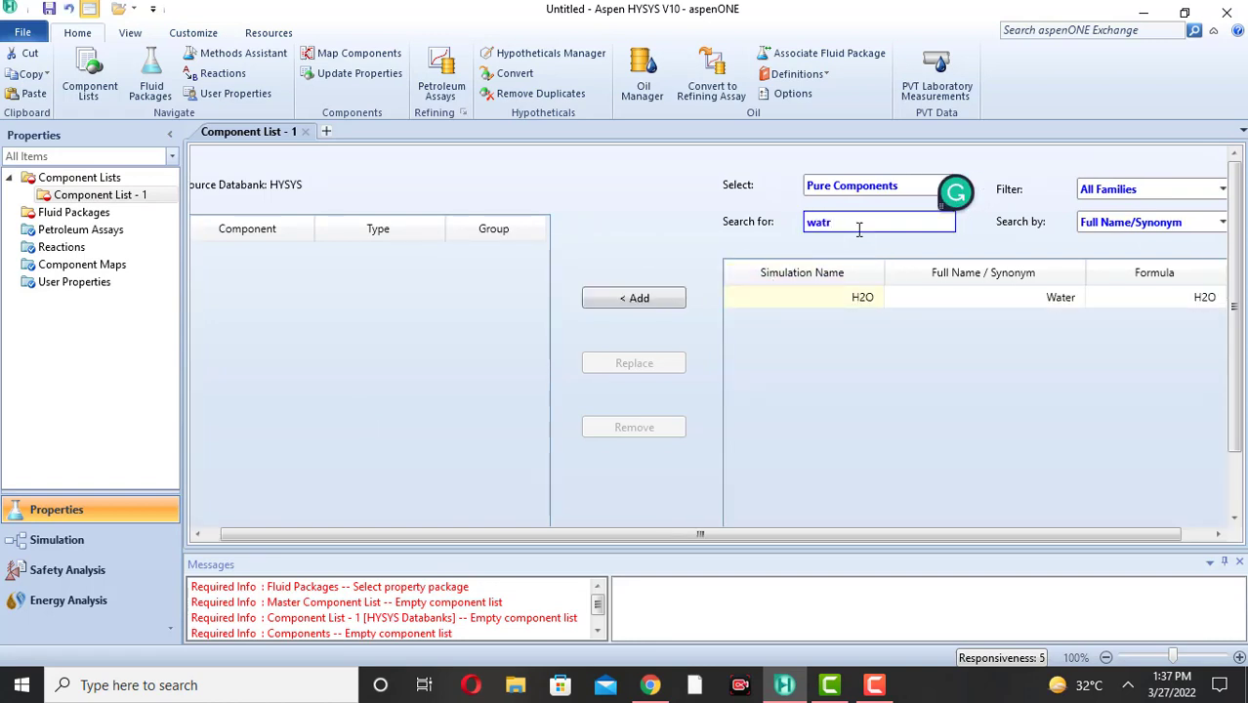
pyautogui.click(674, 298)
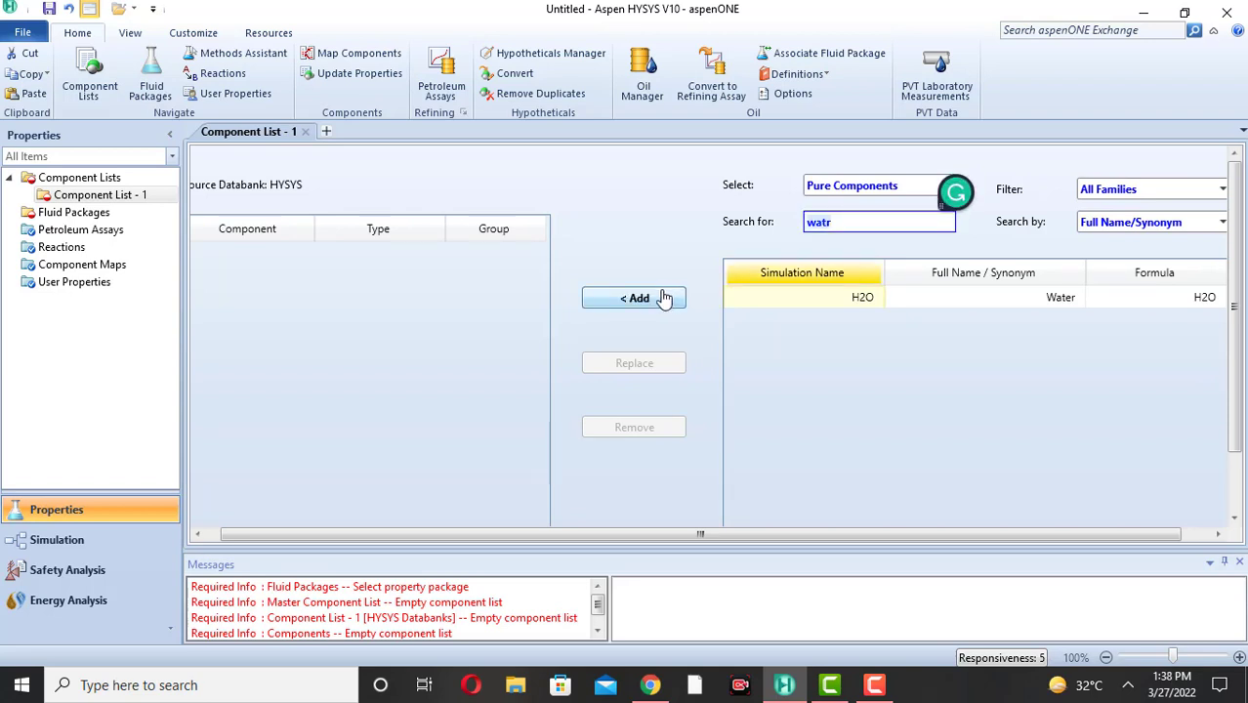
pyautogui.click(644, 300)
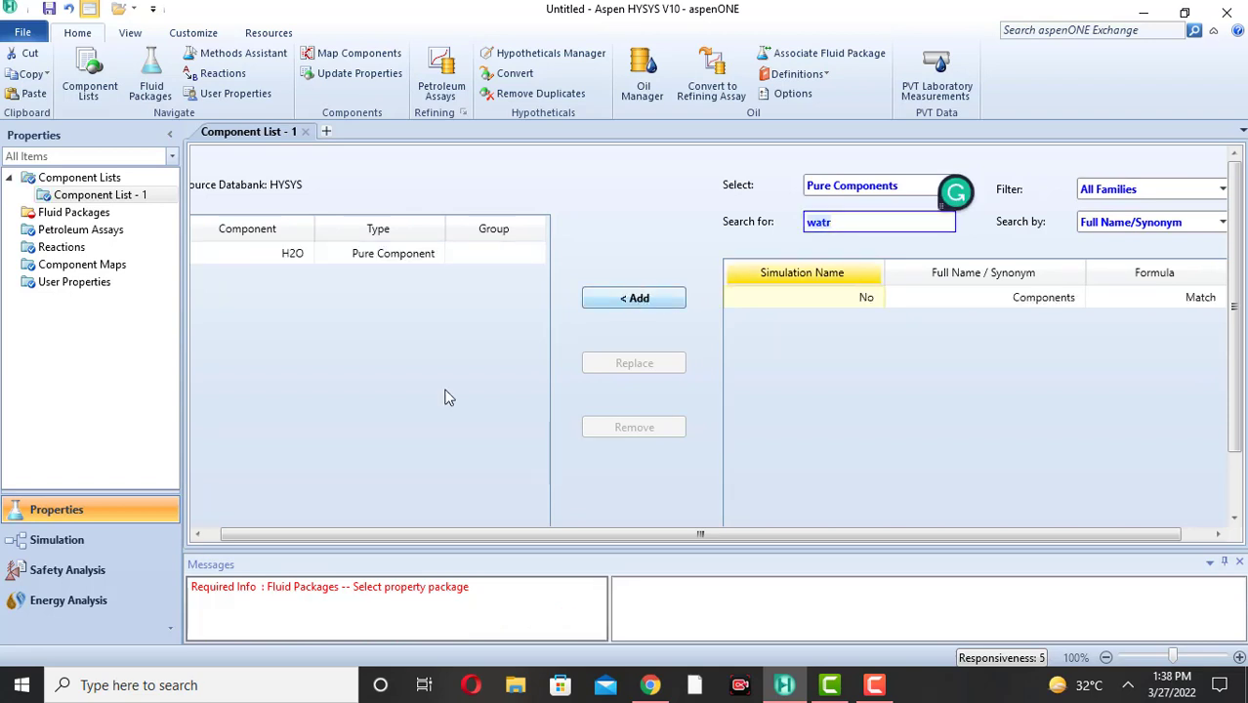
# - Add a fluid package for the component list and choose NRTL as its property package
pyautogui.click(105, 214)
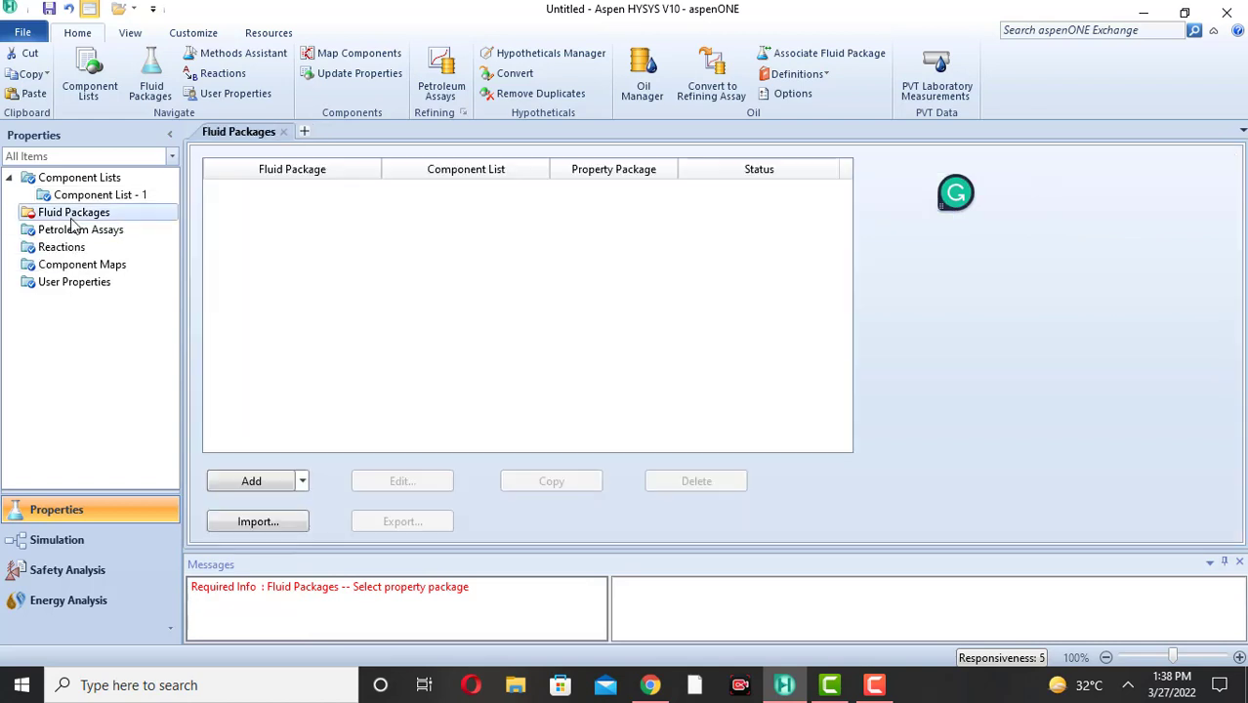
pyautogui.click(256, 480)
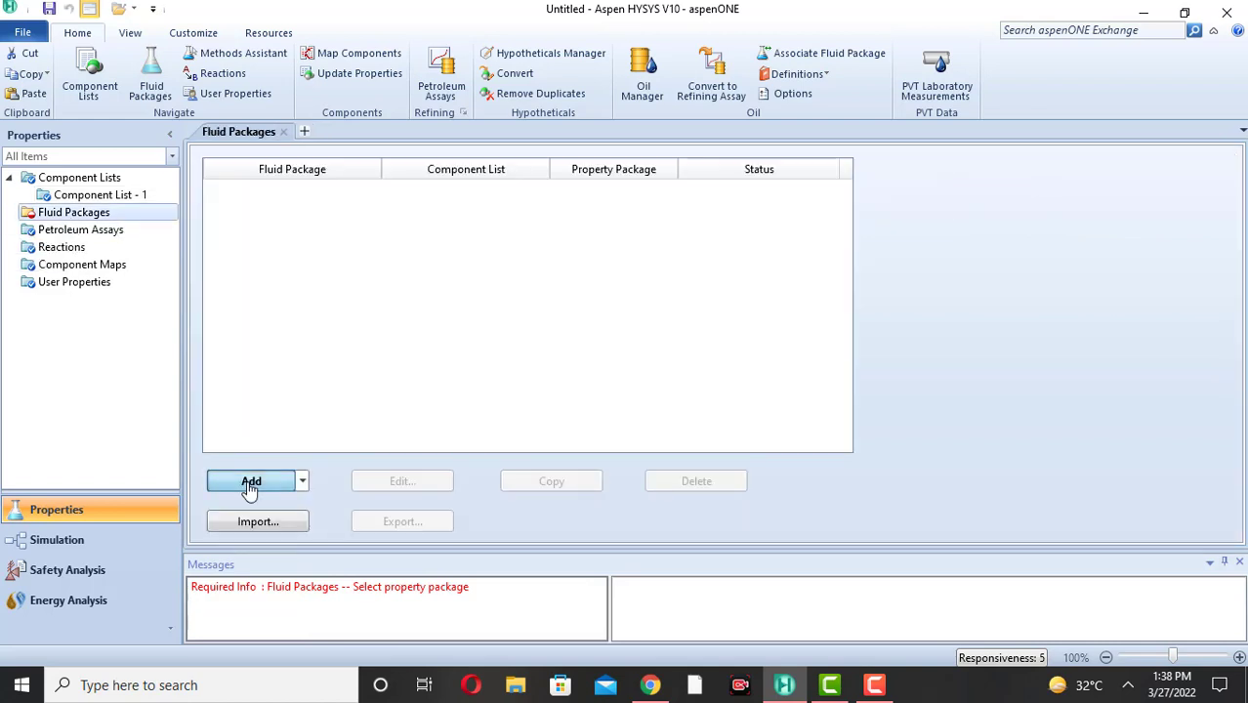
pyautogui.click(379, 502)
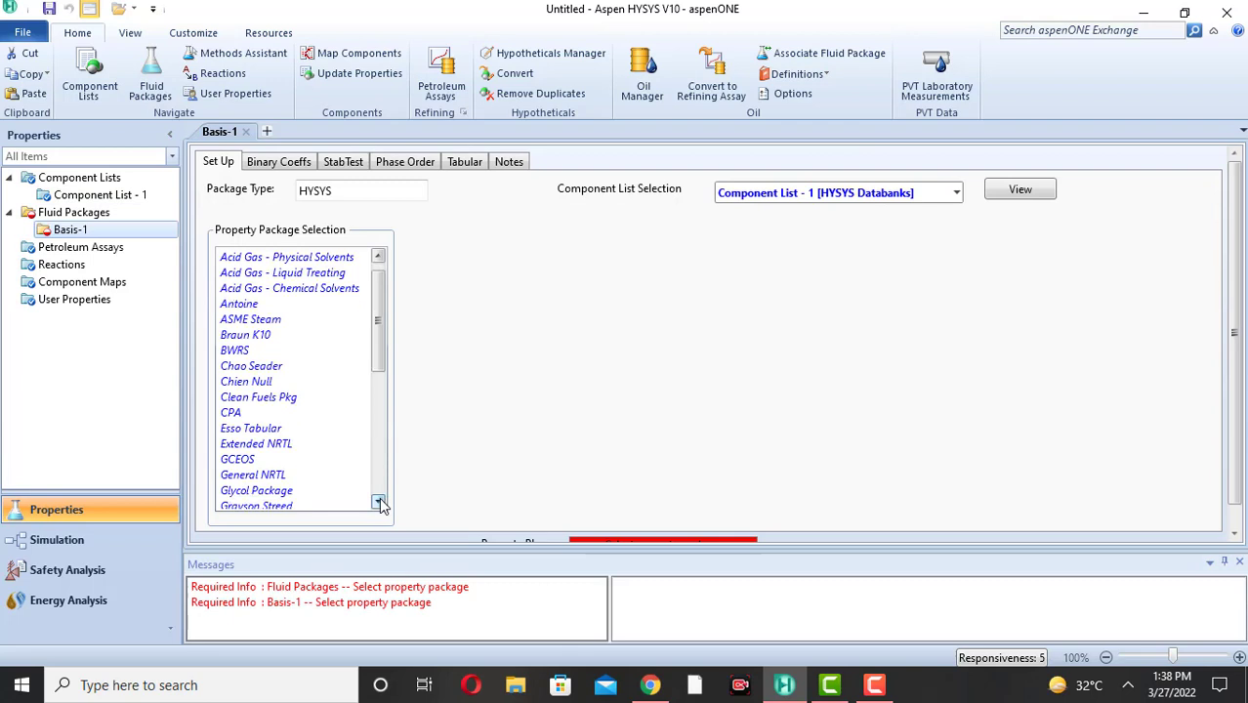
pyautogui.click(378, 502)
pyautogui.scroll(-8, 379, 502)
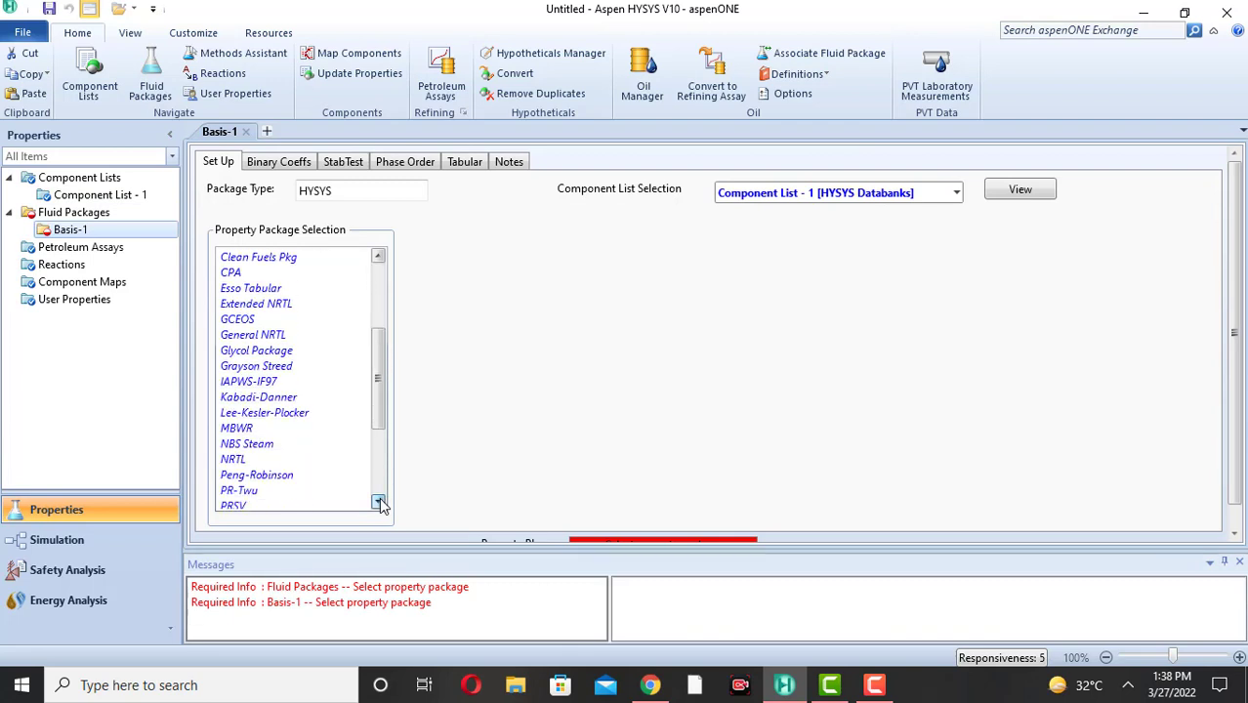
pyautogui.click(250, 459)
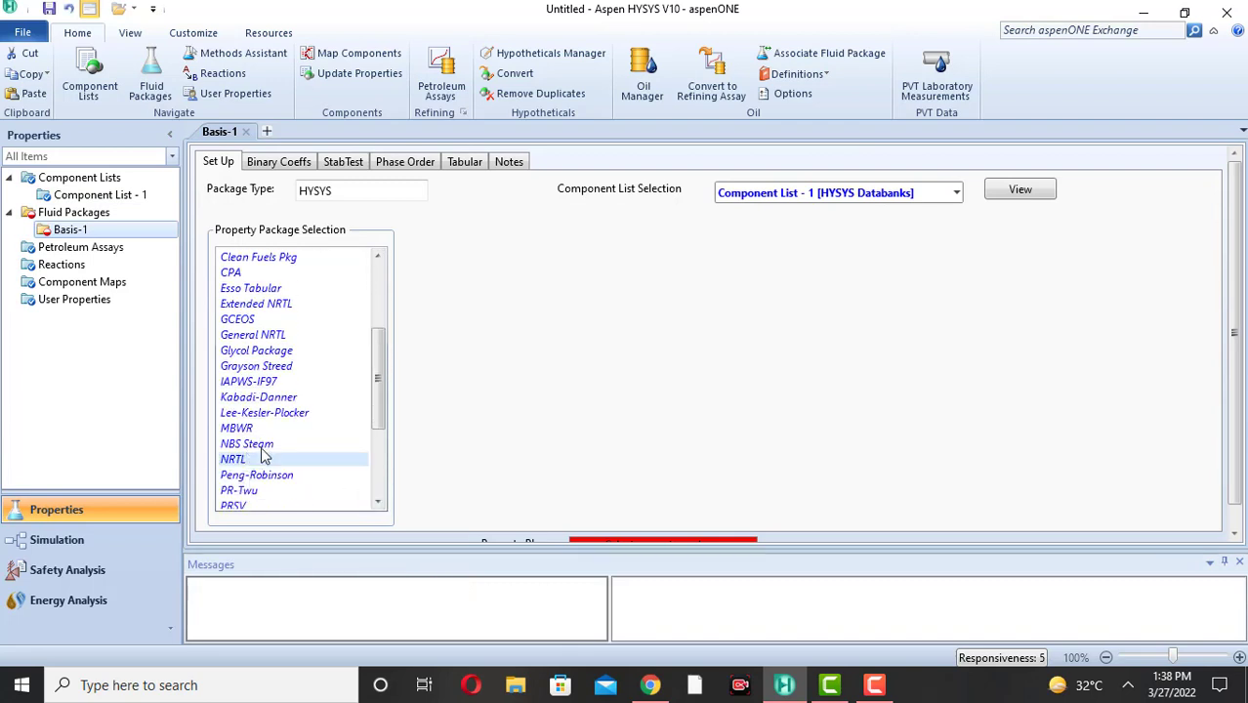
pyautogui.click(1233, 534)
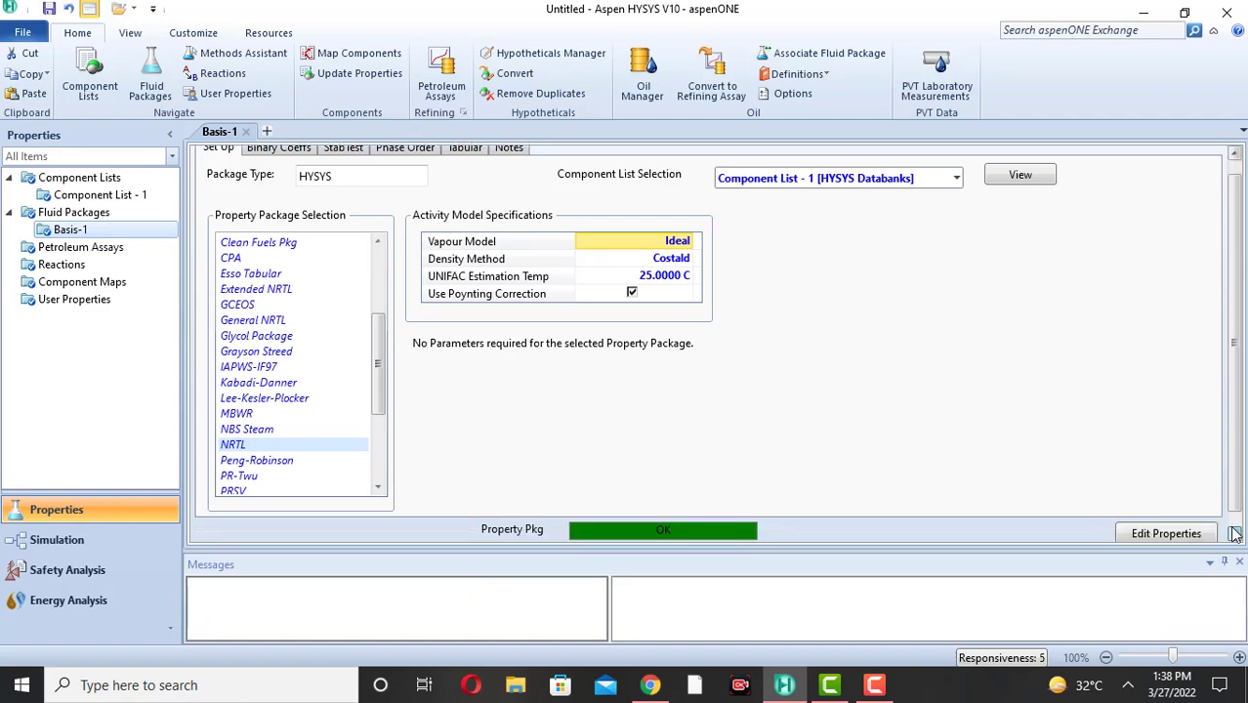
# - Place a material stream on the simulation flowsheet and name it "cold water"
pyautogui.click(78, 540)
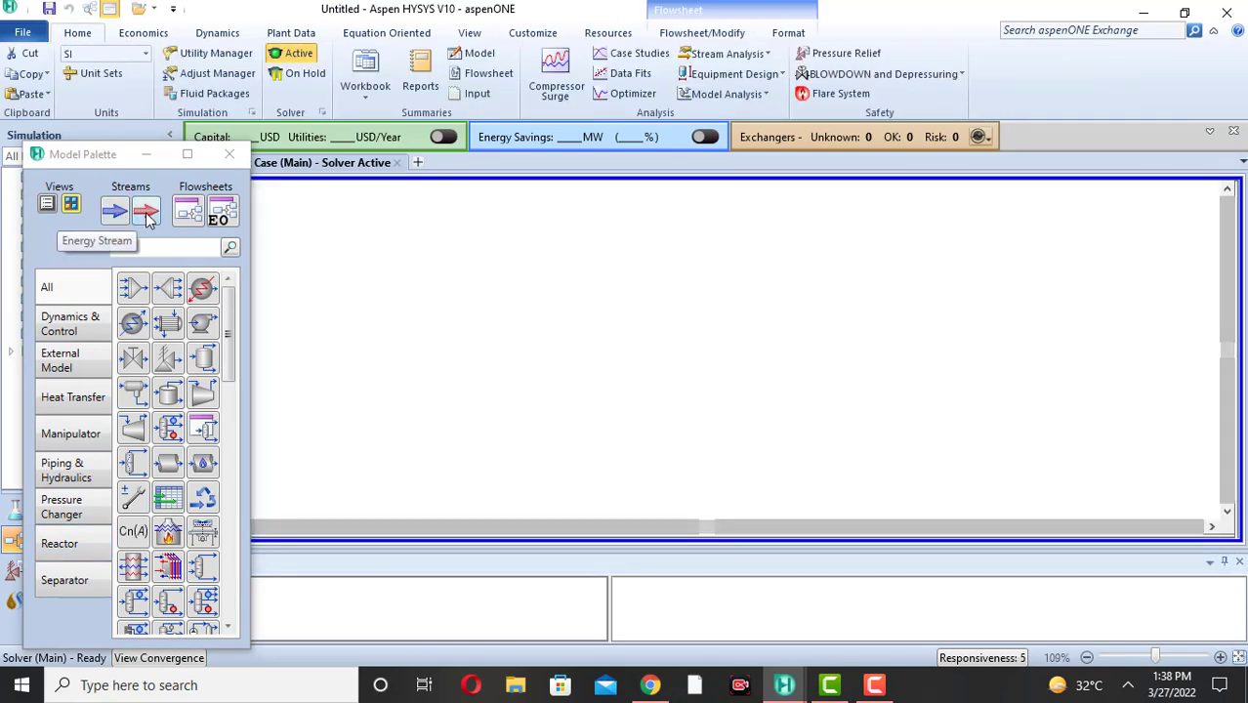
pyautogui.click(115, 212)
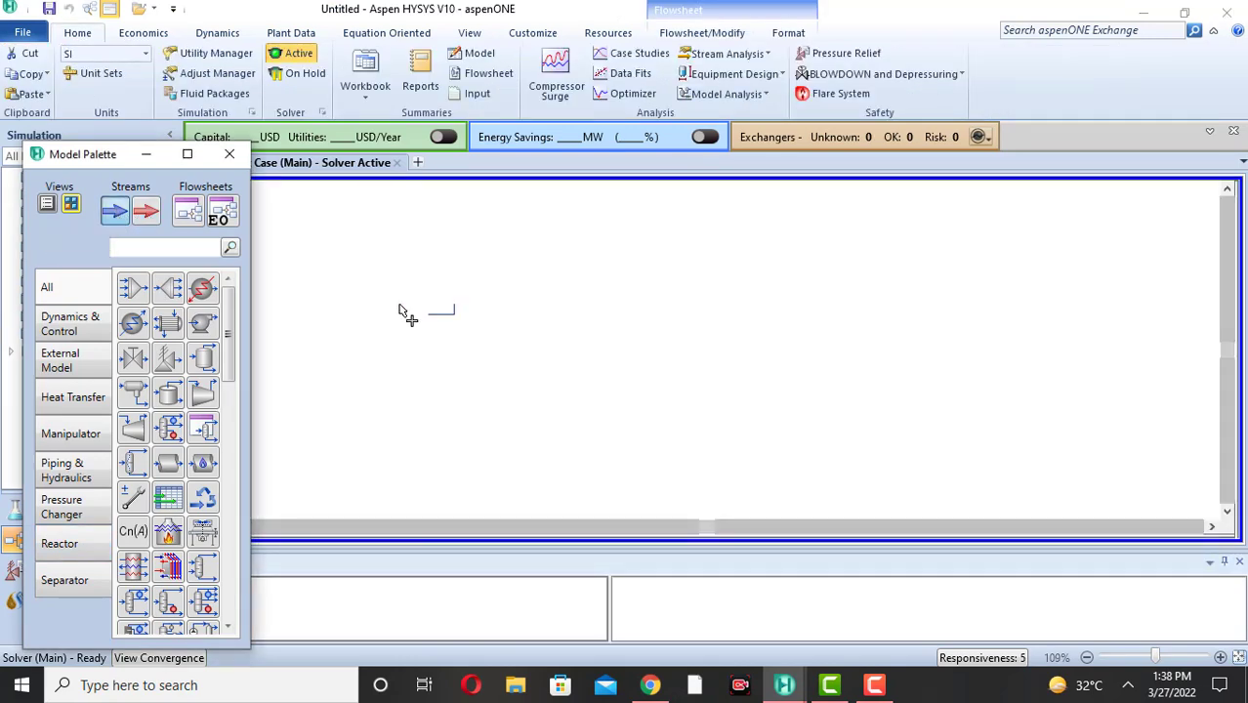
pyautogui.click(400, 308)
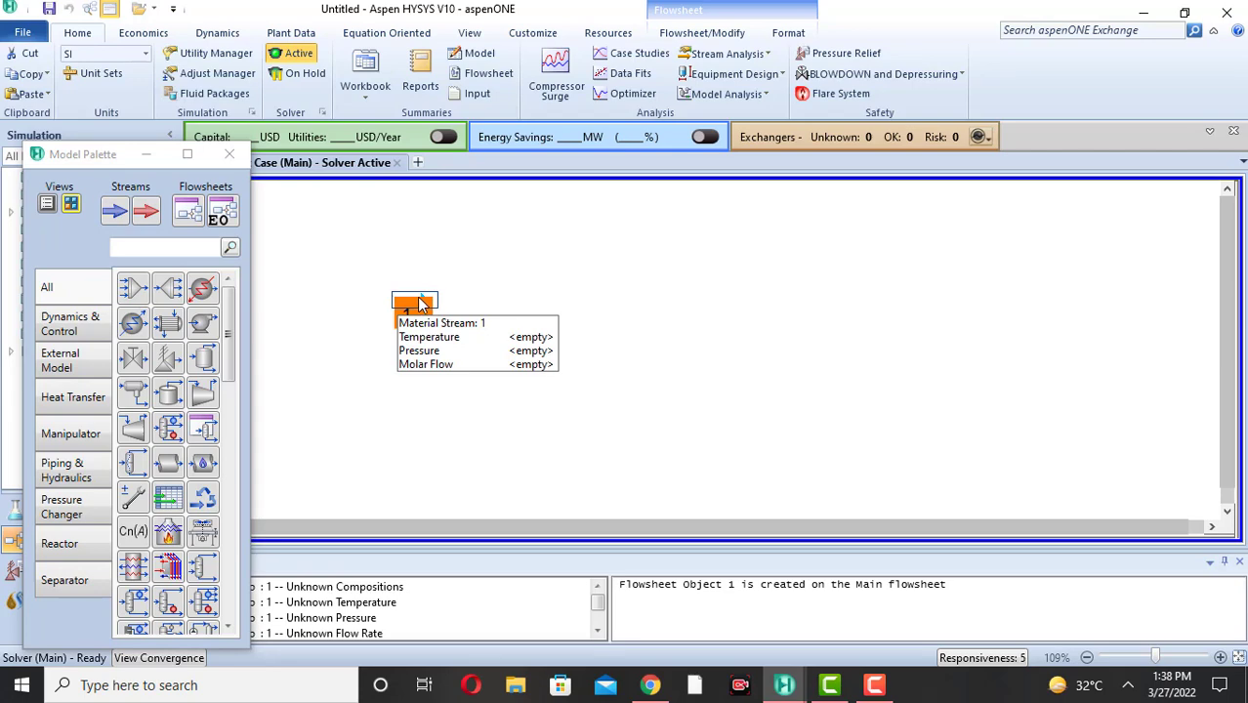
pyautogui.doubleClick(414, 305)
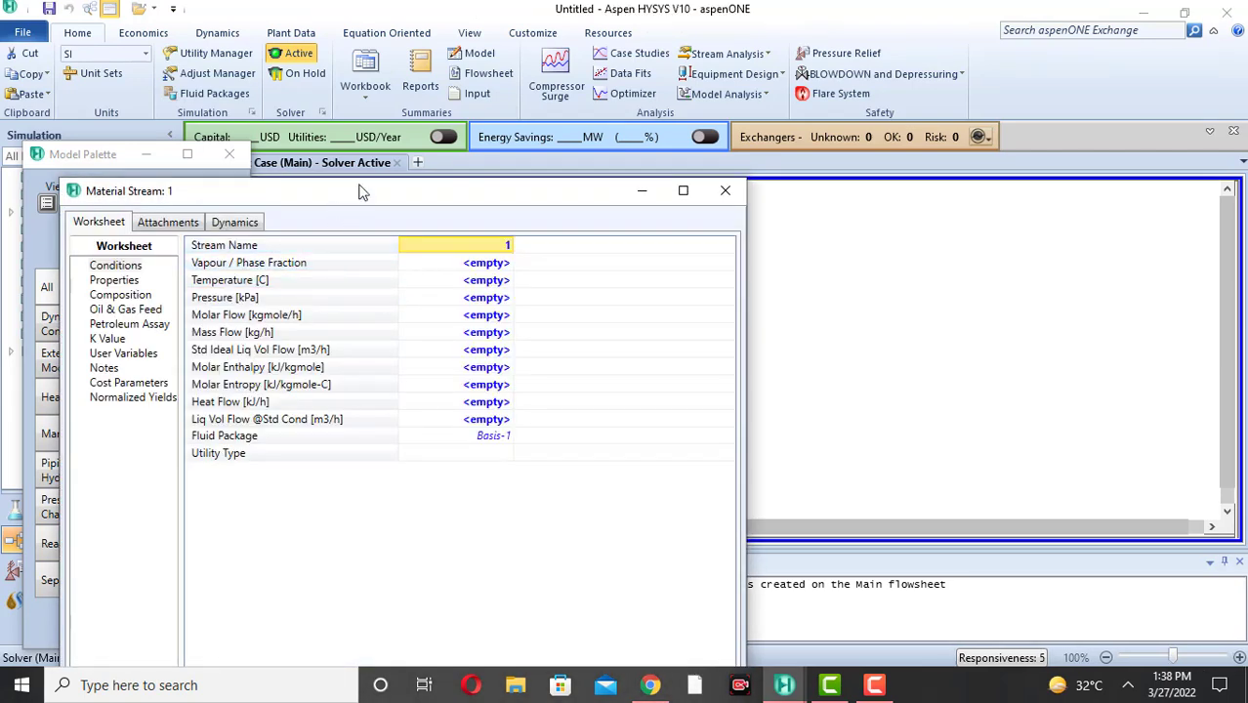
pyautogui.moveTo(363, 196); pyautogui.dragTo(449, 75)
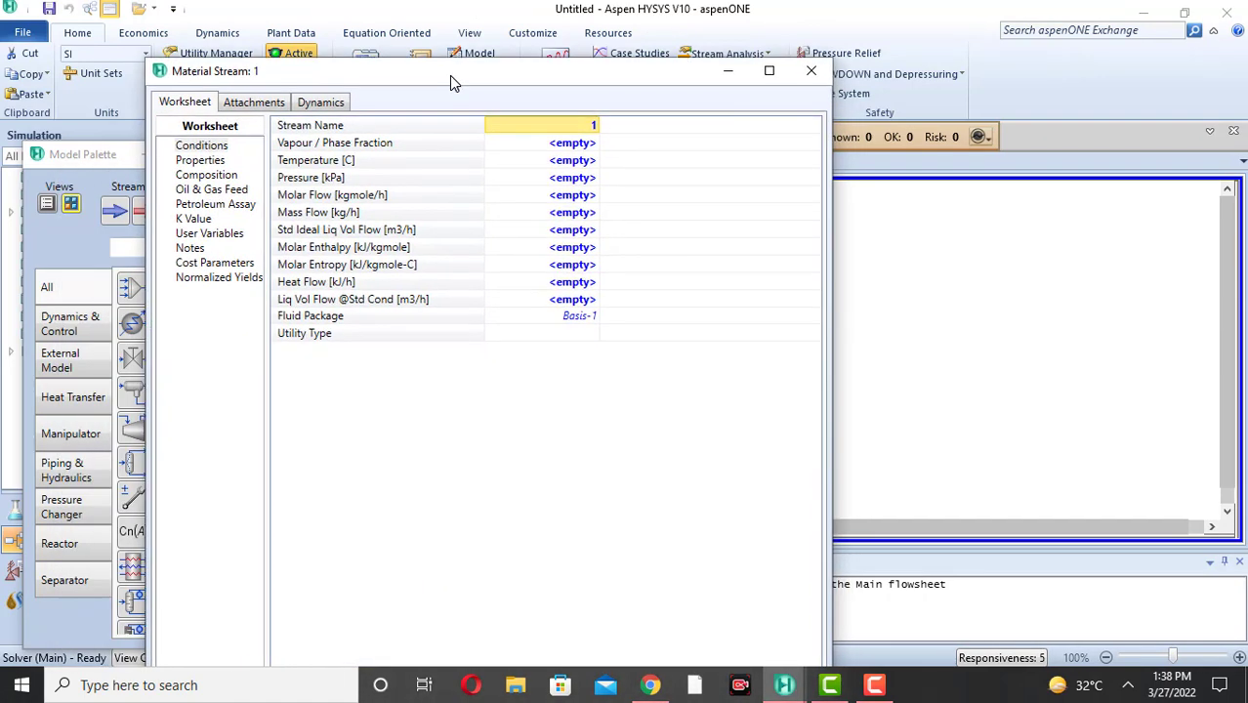
pyautogui.click(404, 127)
pyautogui.click(563, 132)
pyautogui.write('cold')
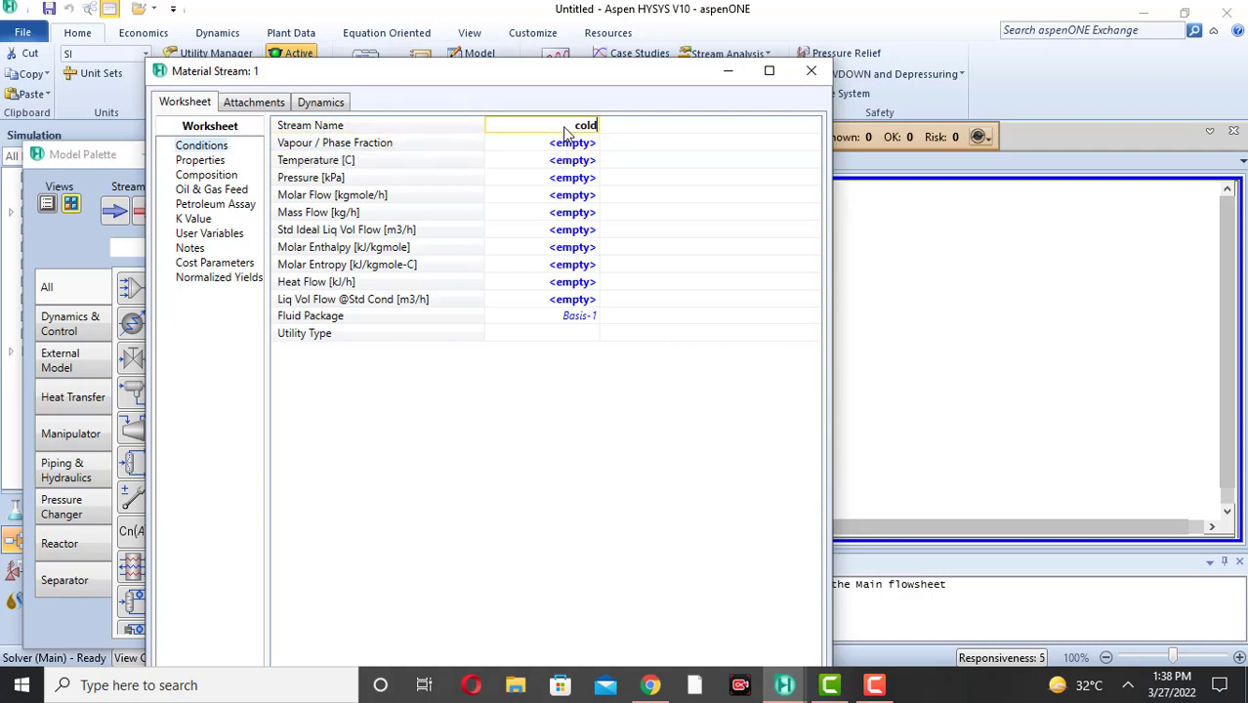
pyautogui.write(' water')
# - Set the cold water stream's temperature to 30 C, pressure to 1 atm and molar flow to 100 kgmole/h
pyautogui.click(556, 162)
pyautogui.write('30')
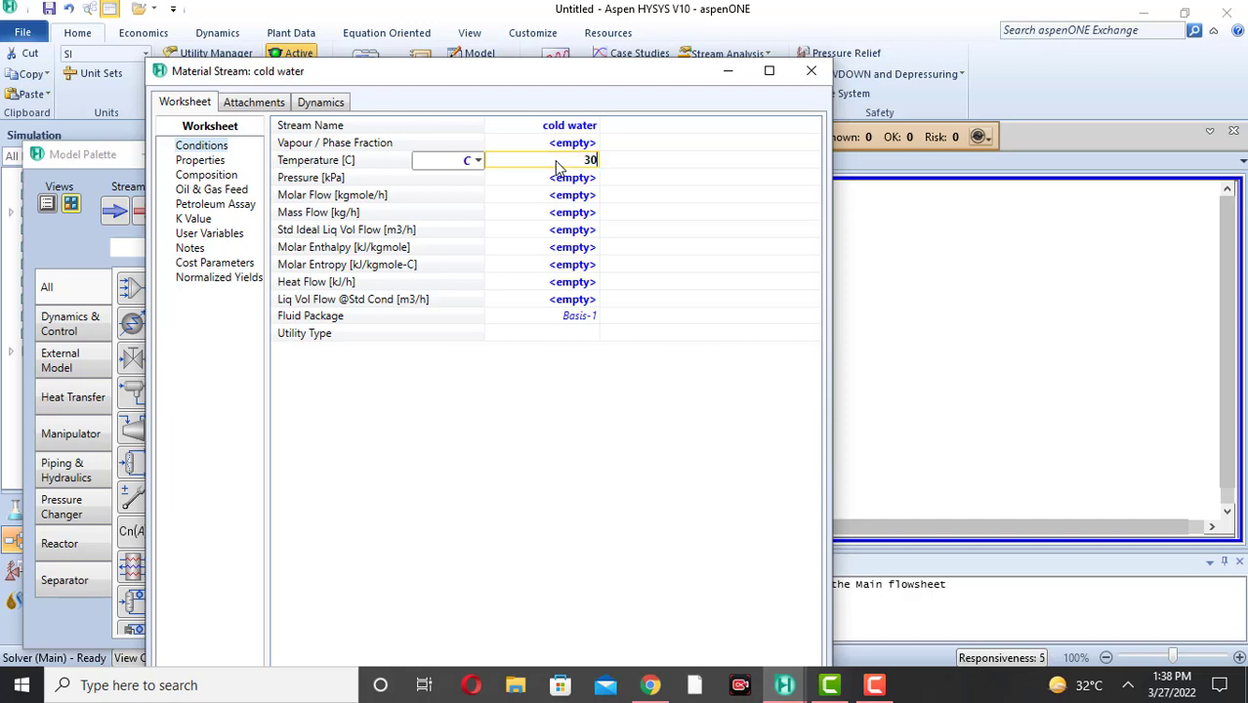
pyautogui.click(566, 182)
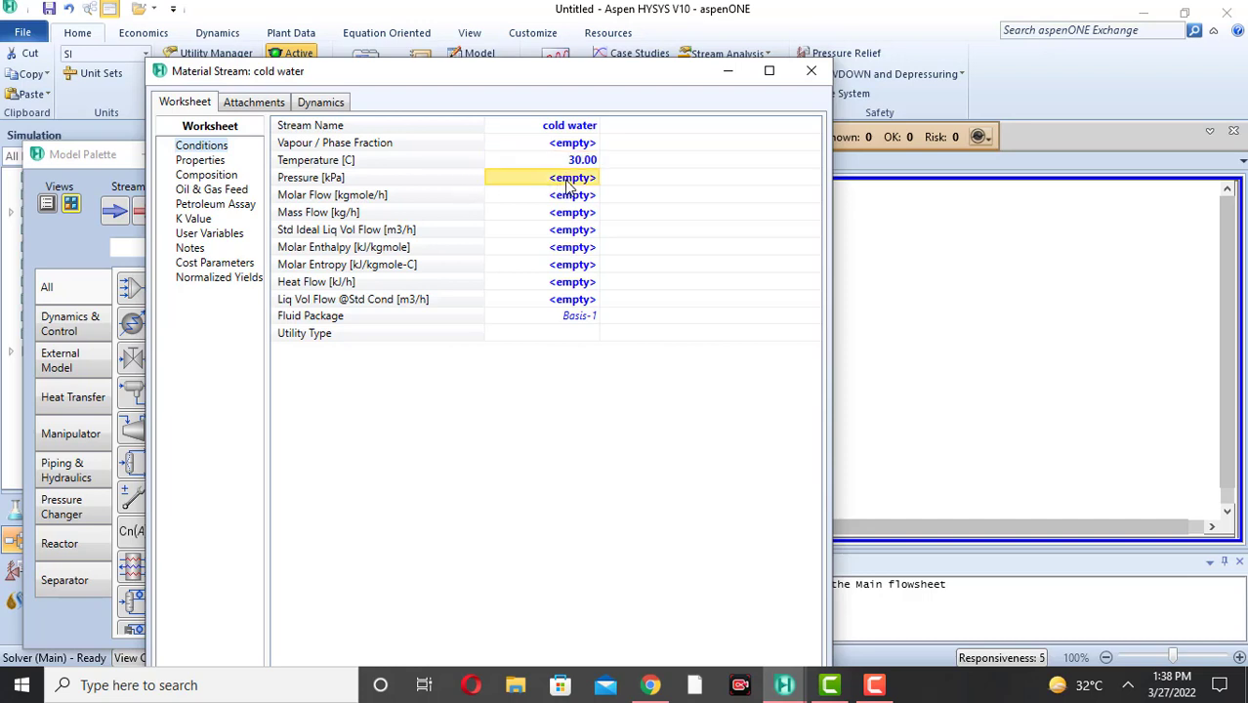
pyautogui.write('1')
pyautogui.click(479, 178)
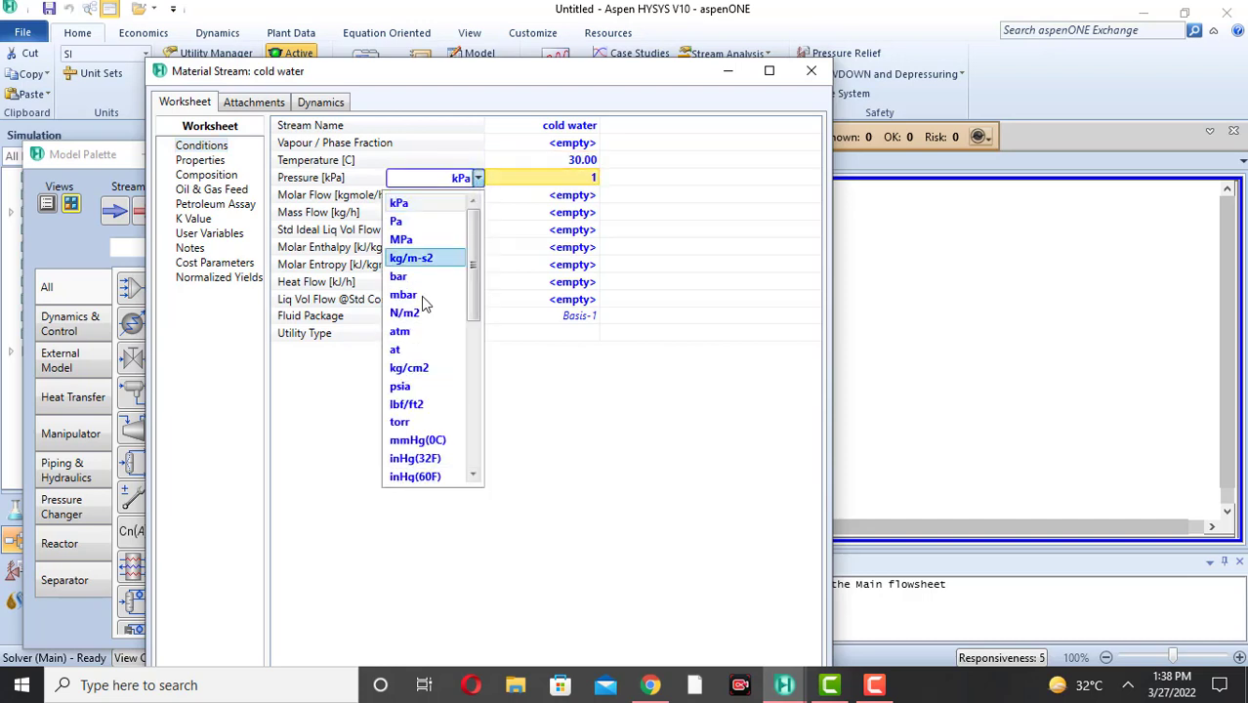
pyautogui.click(420, 332)
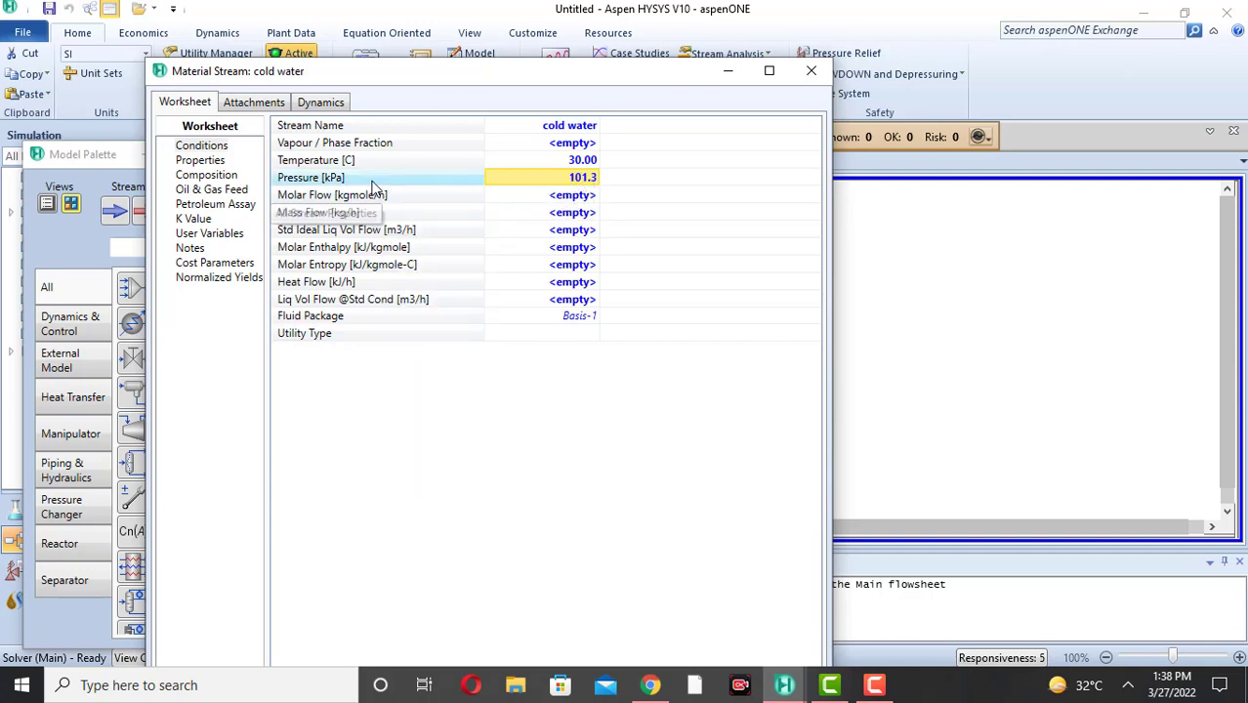
pyautogui.click(560, 199)
pyautogui.write('100')
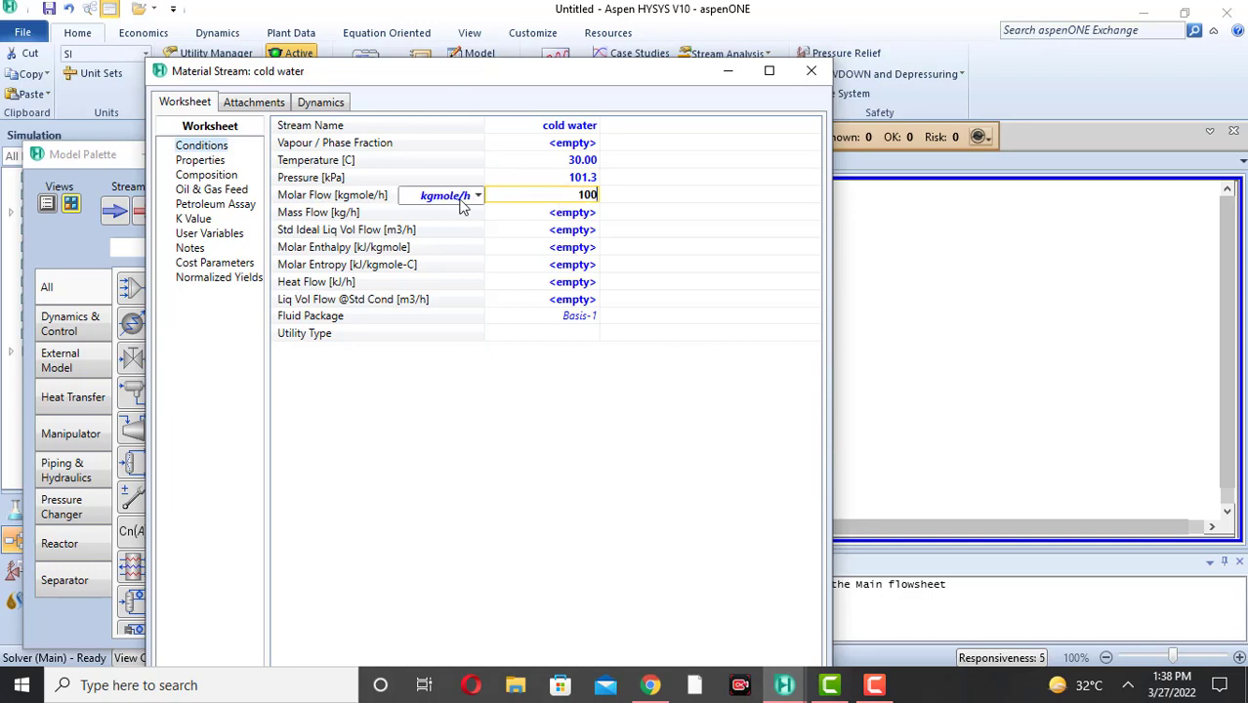
pyautogui.press('Return')
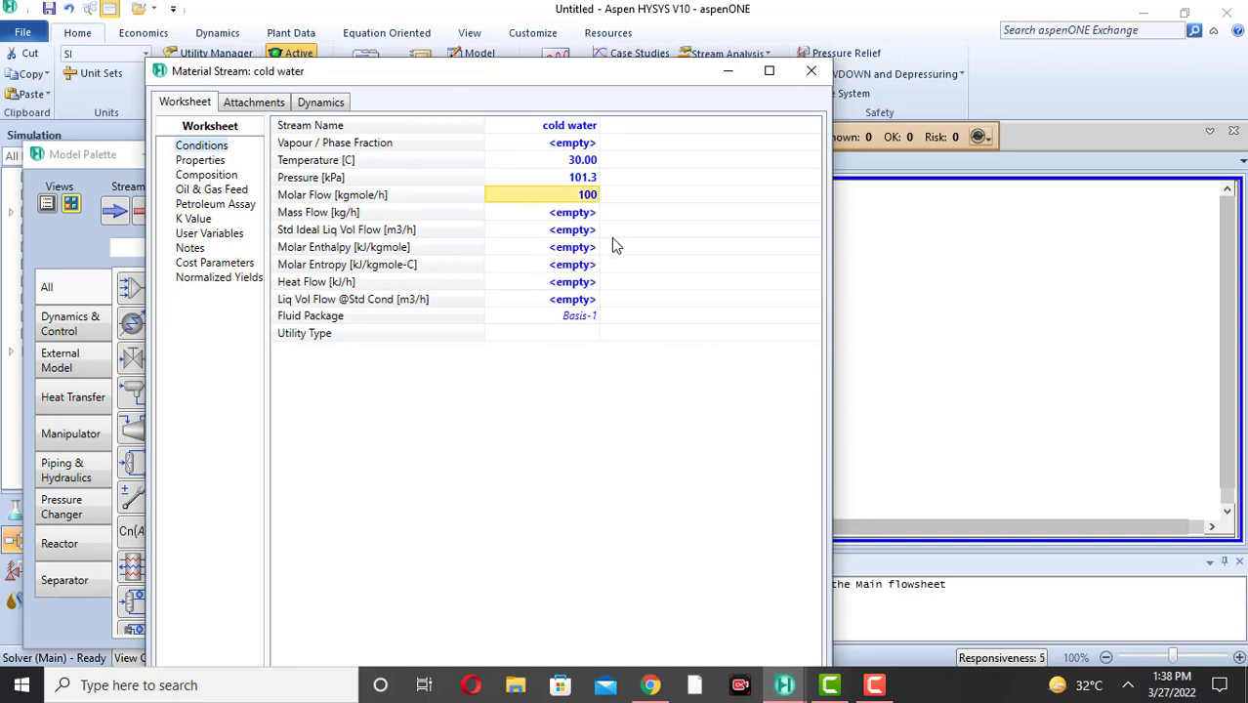
# - Set the cold water stream's H2O mole fraction to 1 and minimize its stream window
pyautogui.moveTo(506, 81); pyautogui.dragTo(525, 15)
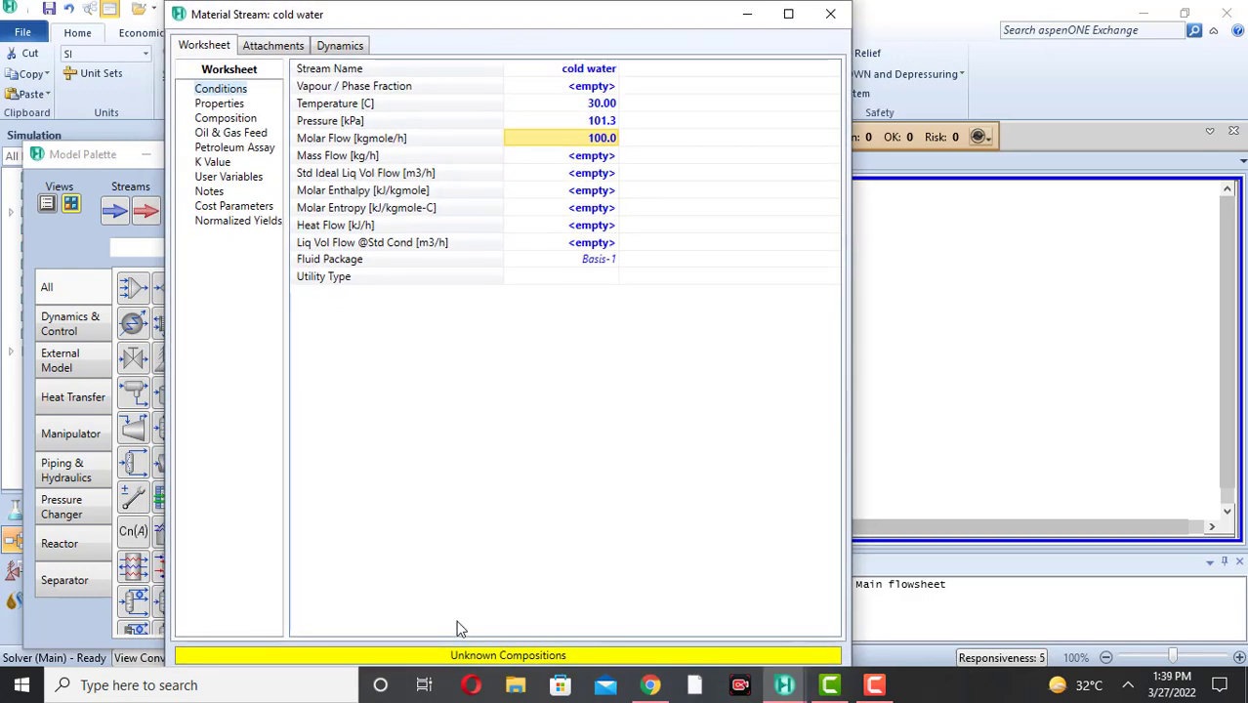
pyautogui.click(223, 118)
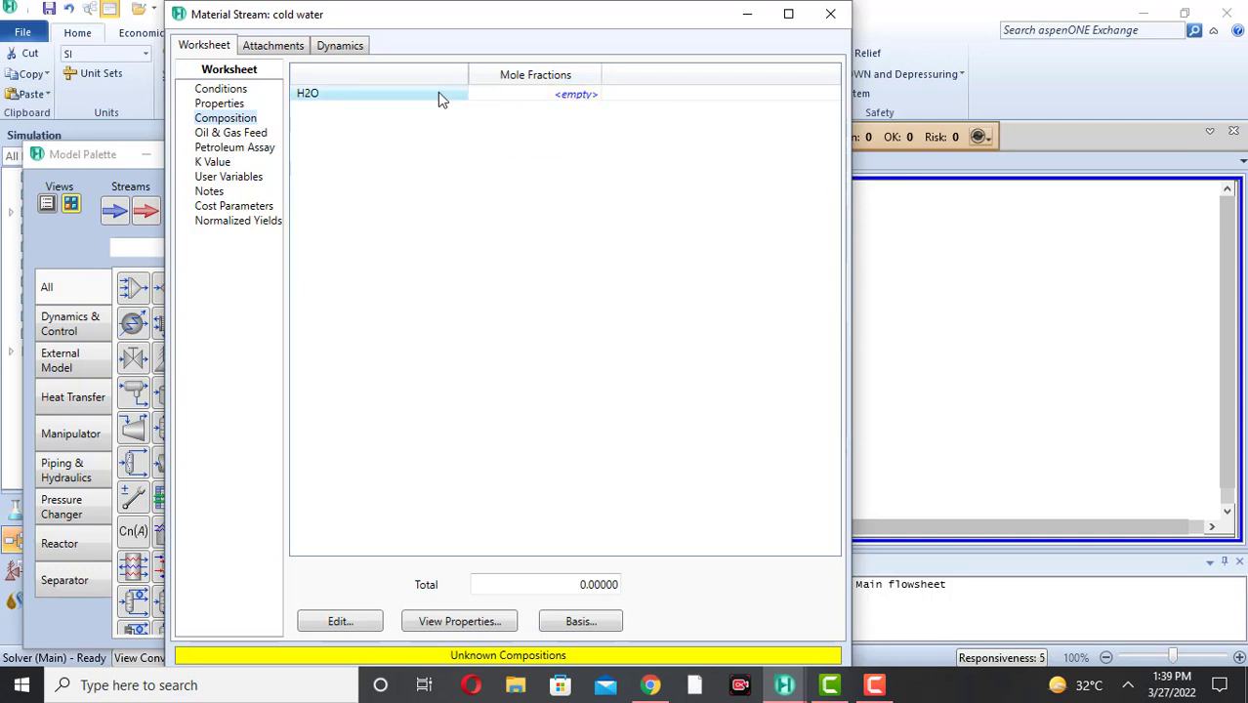
pyautogui.write('1')
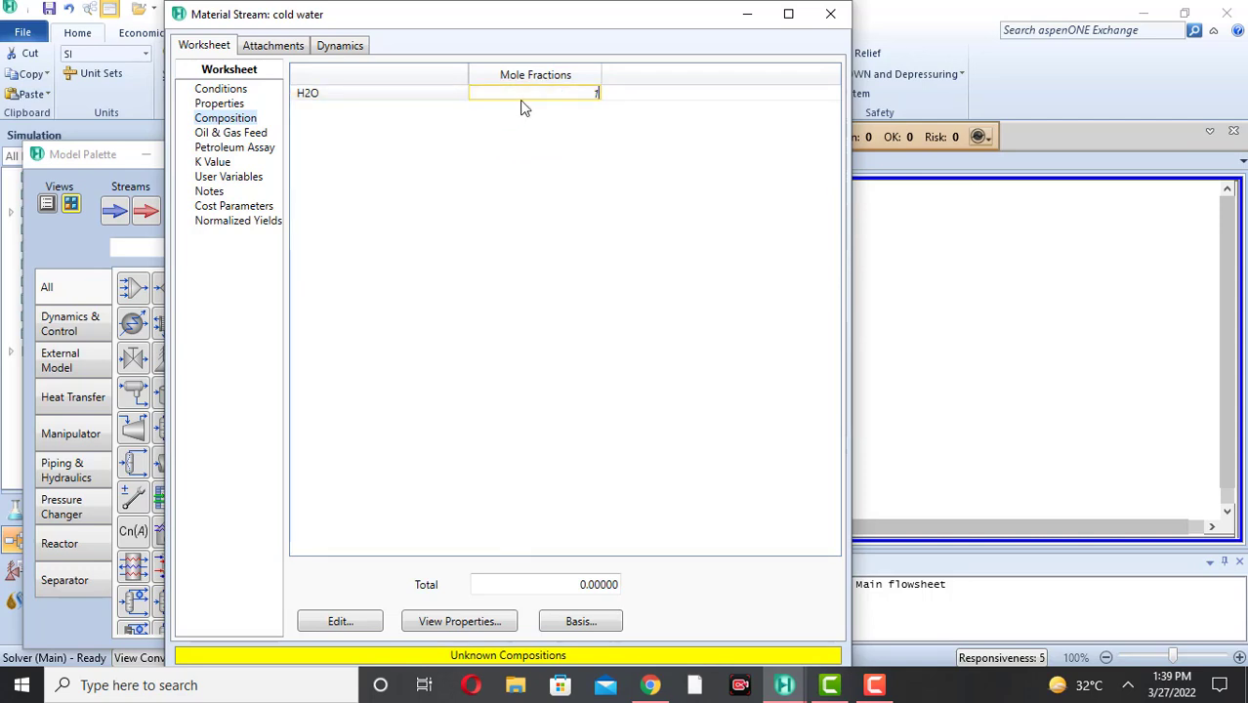
pyautogui.press('Return')
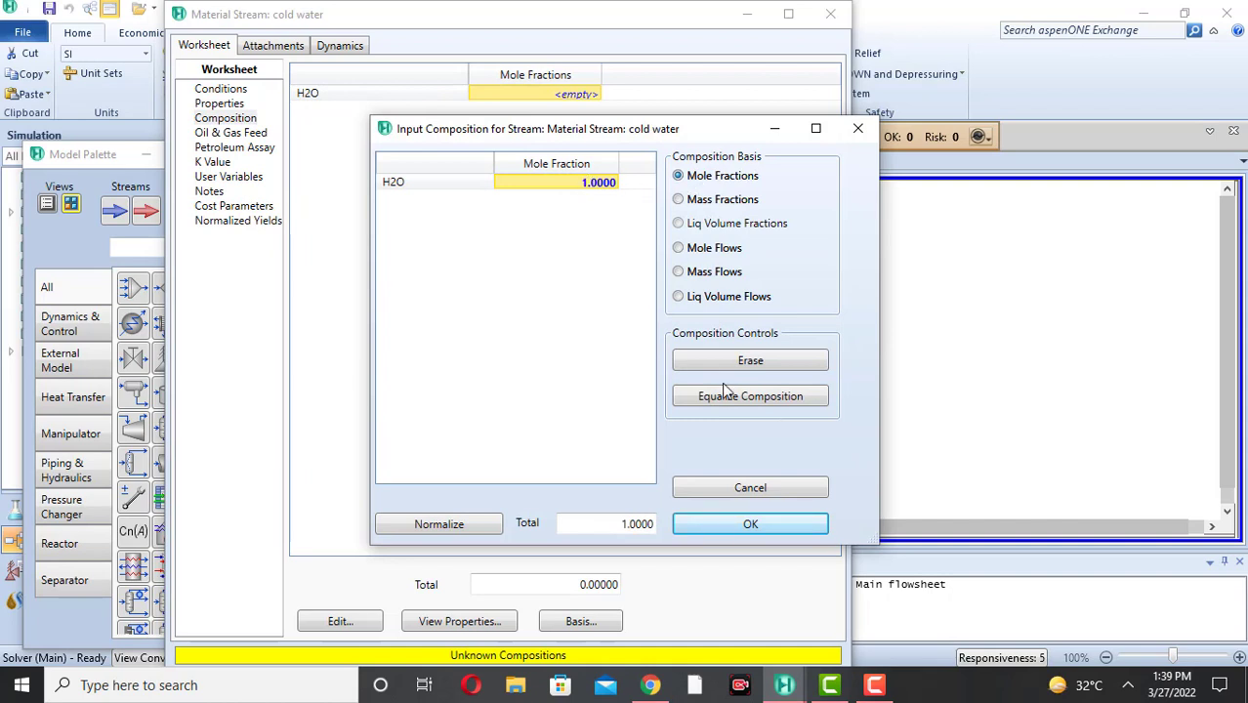
pyautogui.click(729, 532)
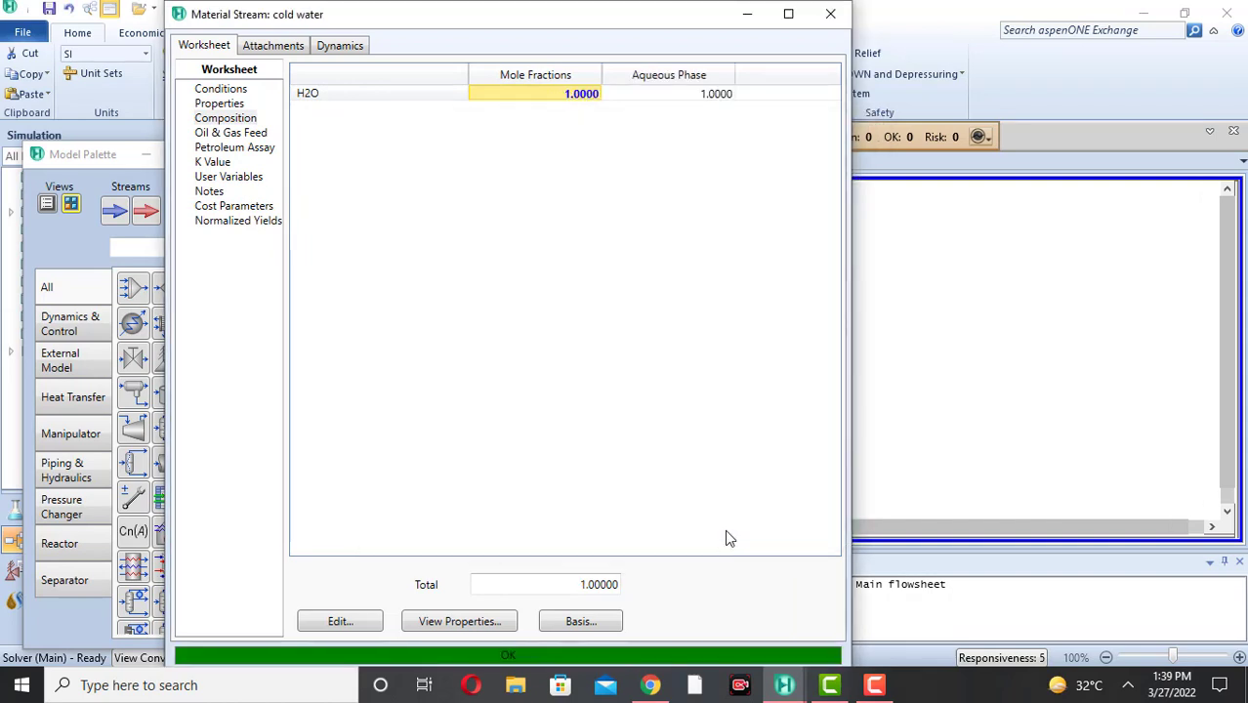
pyautogui.click(749, 16)
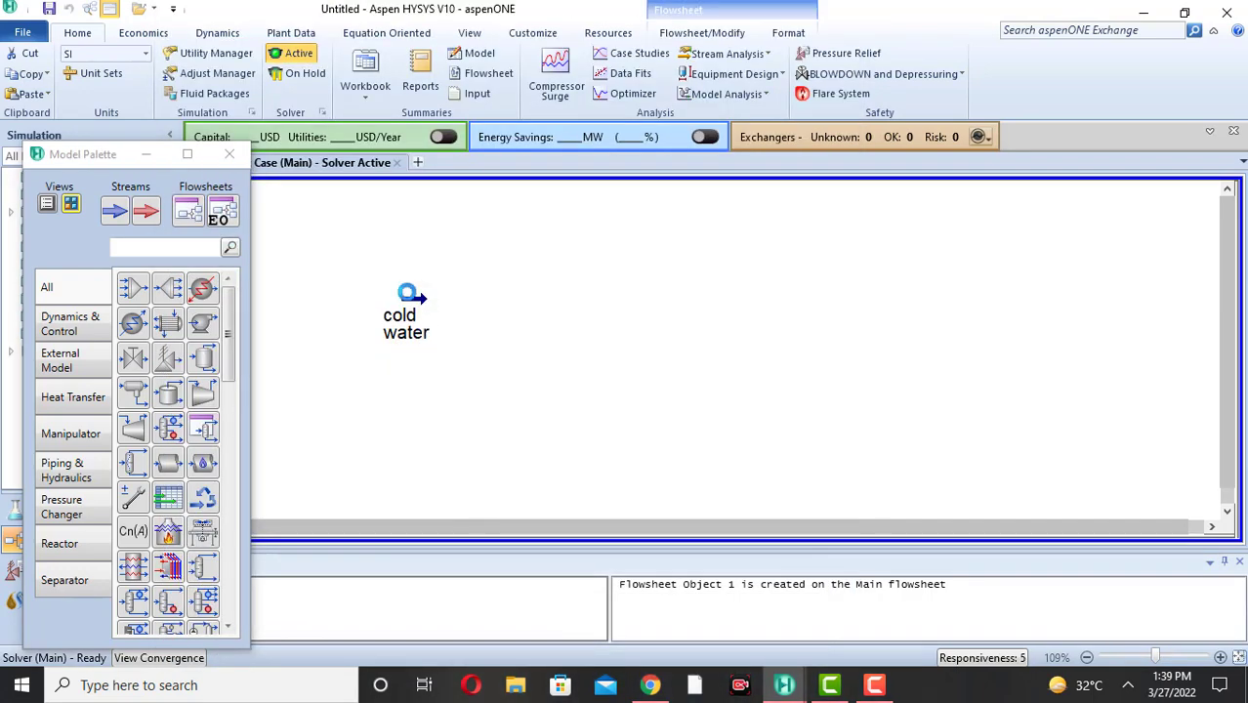
# - Place a second material stream to the right of the cold water stream and name it "hot water"
pyautogui.moveTo(408, 305)
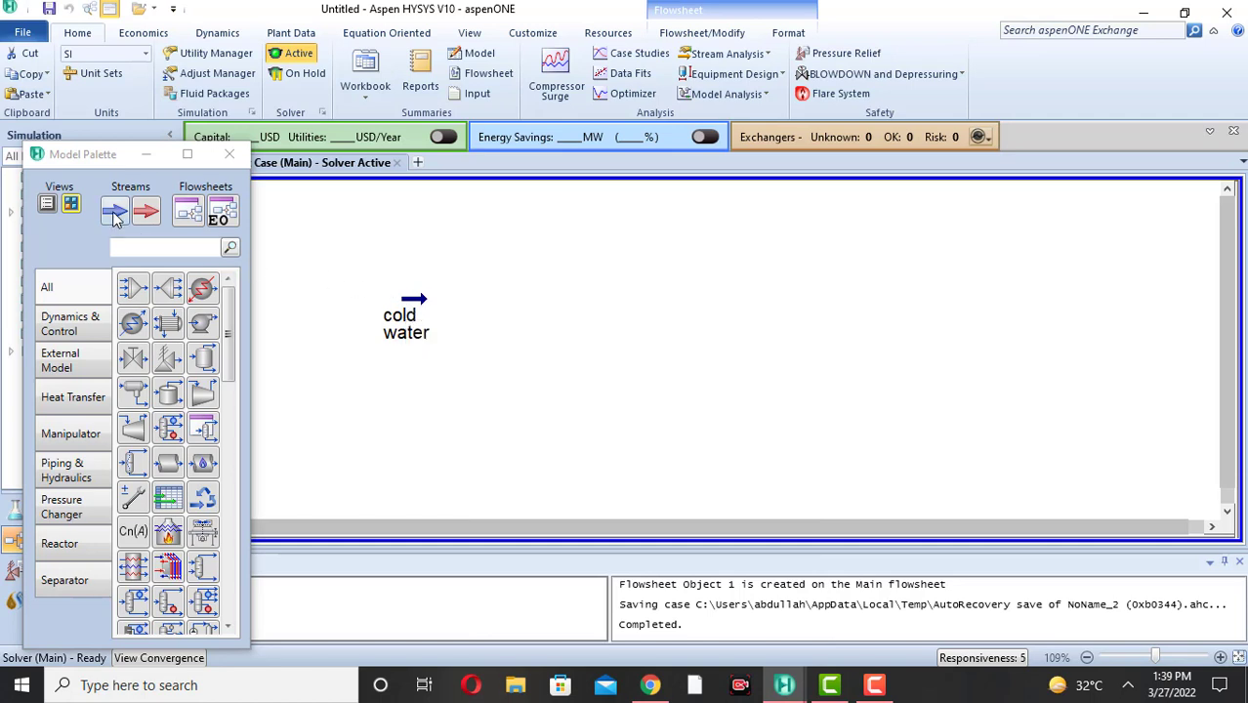
pyautogui.click(114, 212)
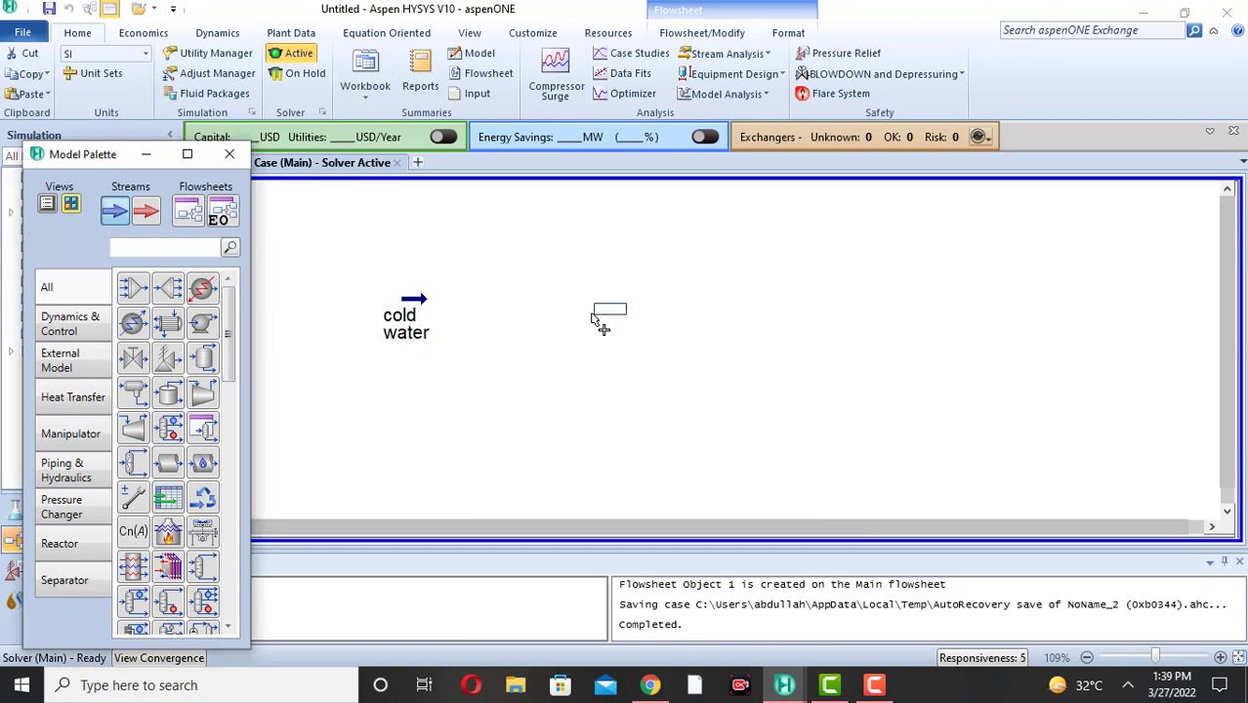
pyautogui.click(619, 315)
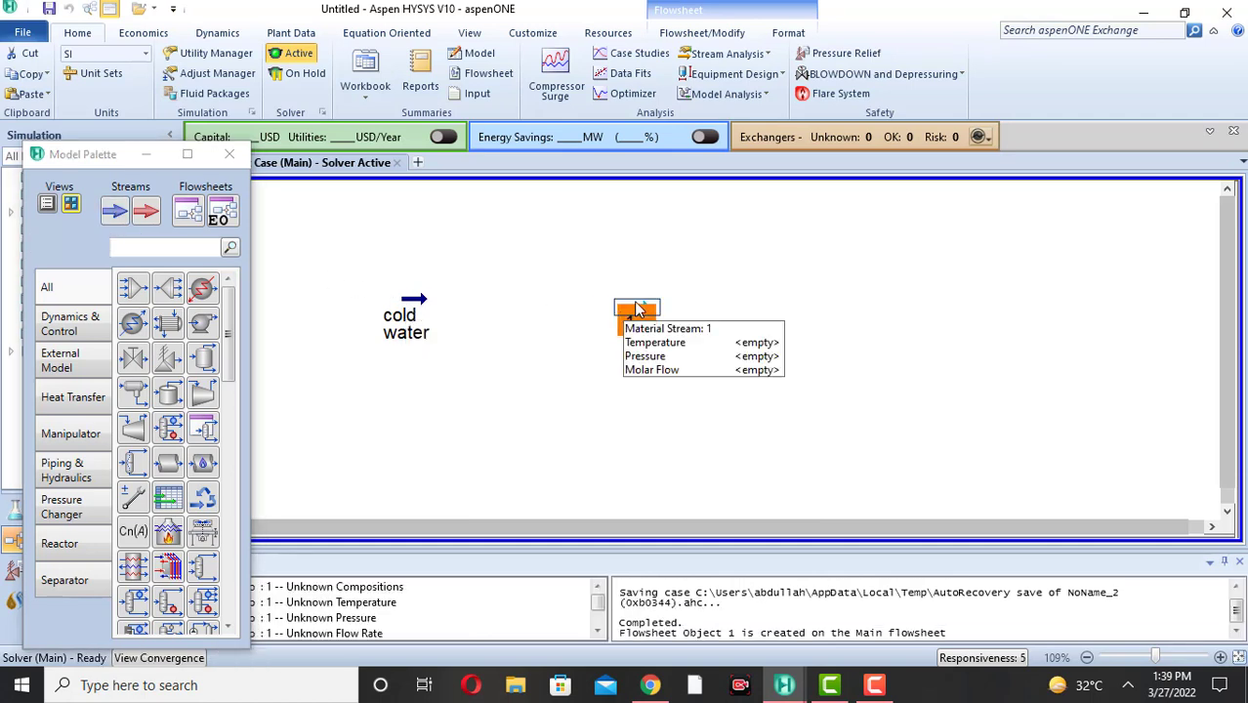
pyautogui.doubleClick(630, 306)
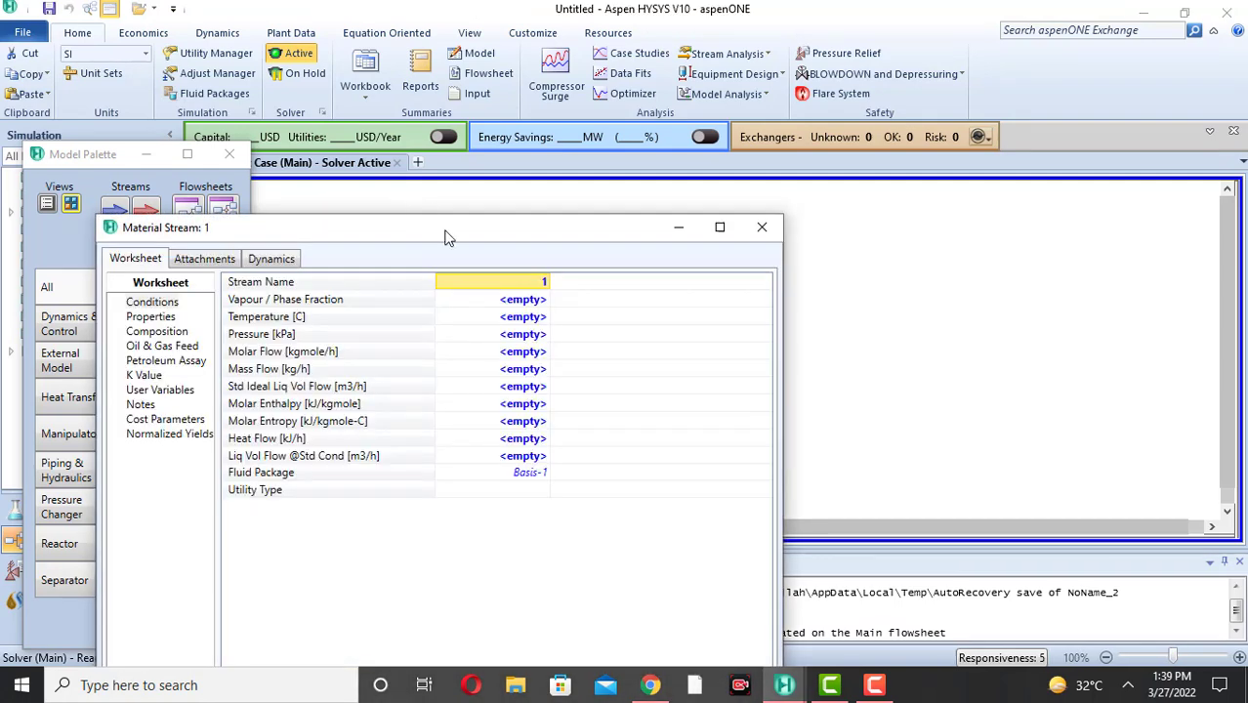
pyautogui.moveTo(444, 229); pyautogui.dragTo(480, 67)
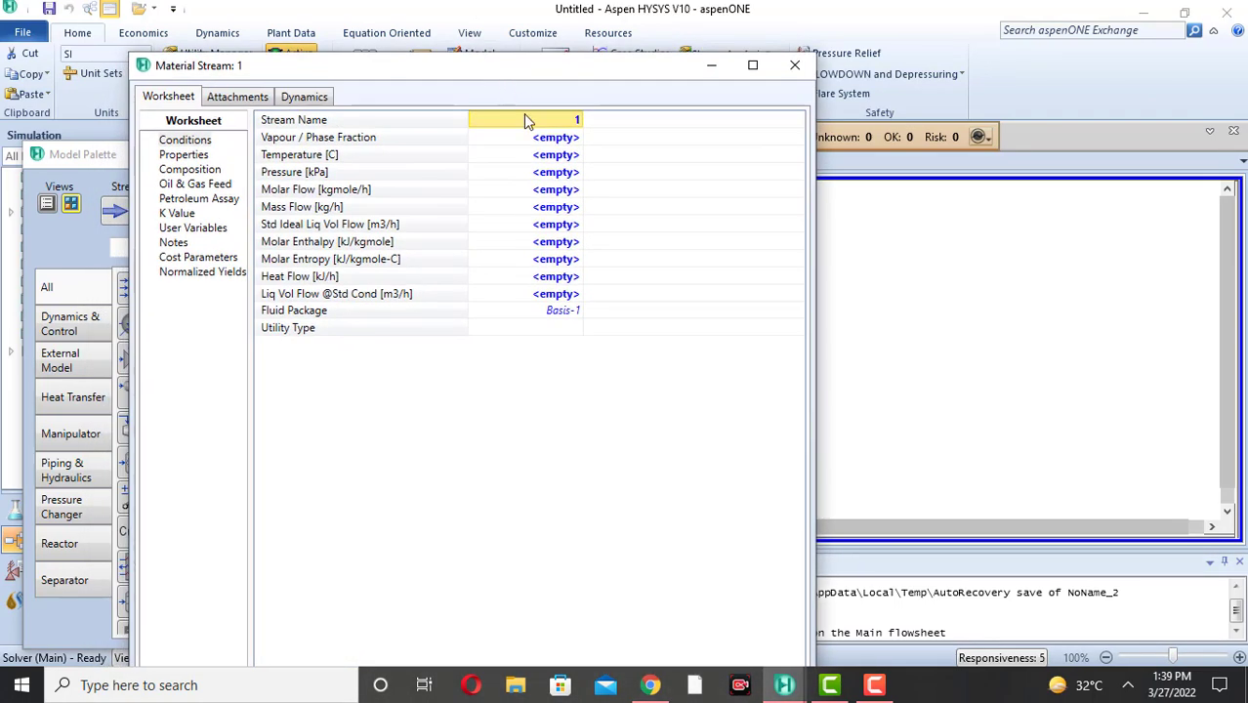
pyautogui.click(458, 118)
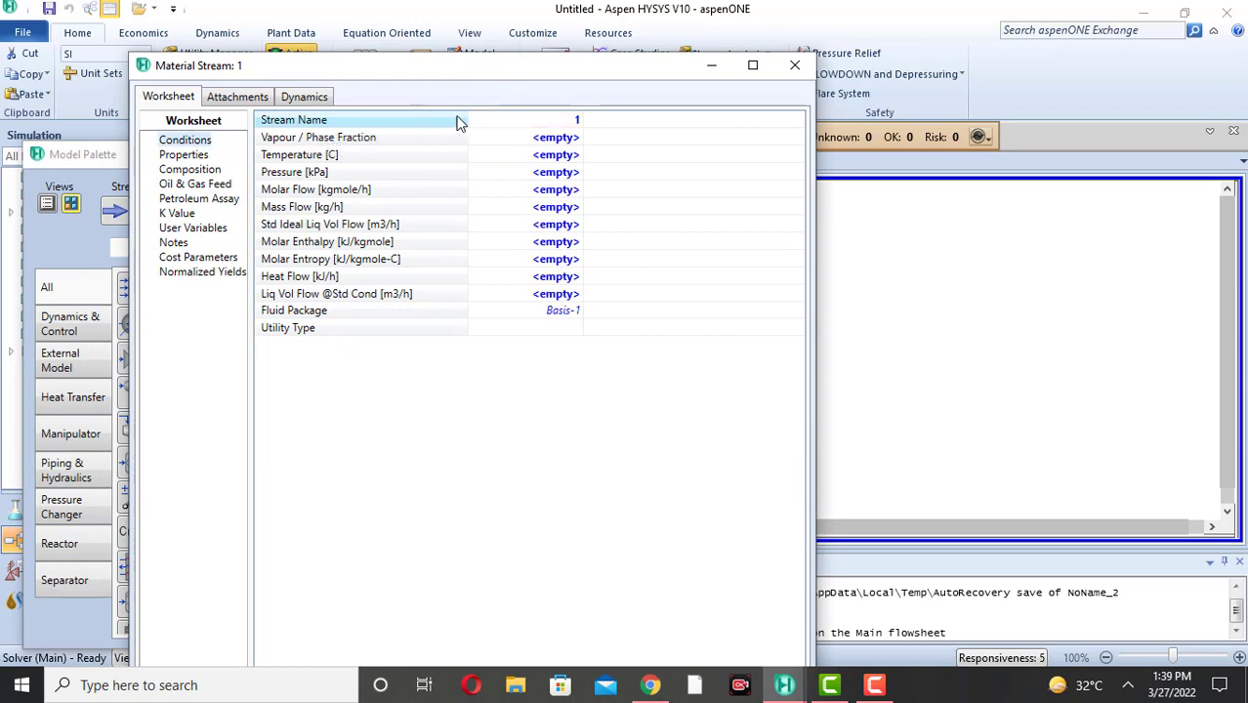
pyautogui.click(508, 121)
pyautogui.write('h')
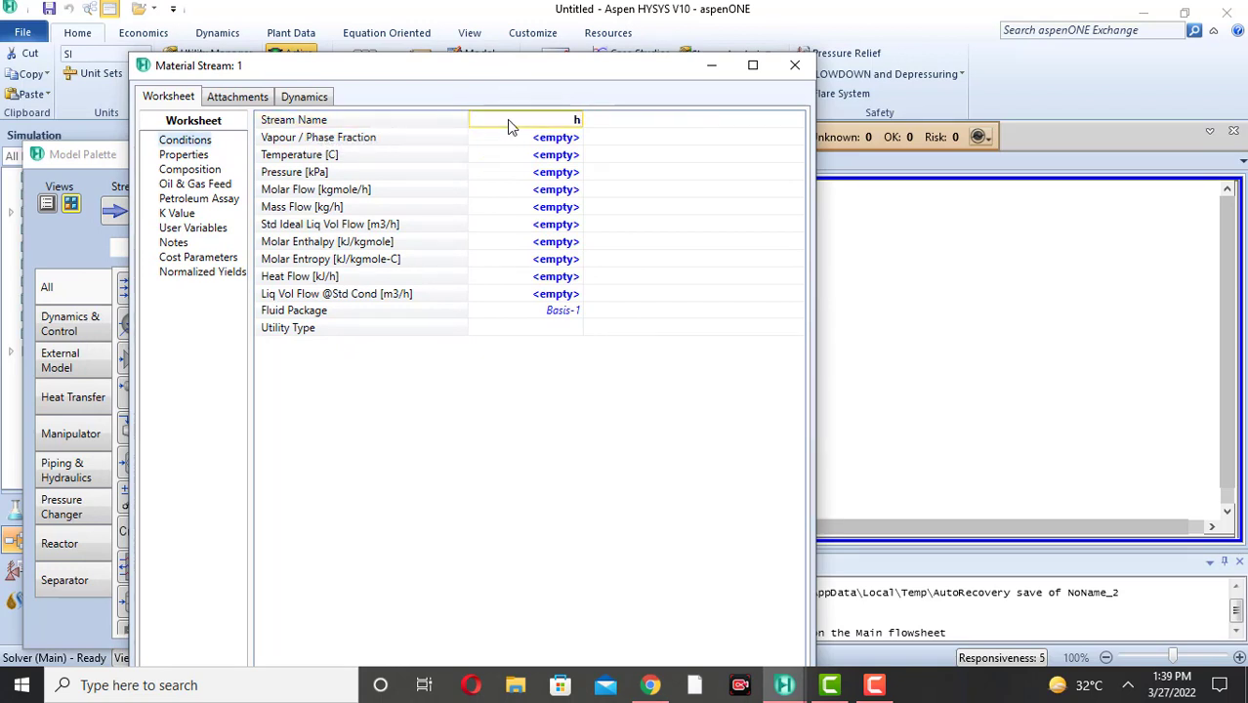
pyautogui.write('ot water')
pyautogui.press('Return')
# - Set the hot water stream's temperature to 80 C, pressure to 1 atm and molar flow to 100 kgmole/h
pyautogui.click(551, 158)
pyautogui.write('80')
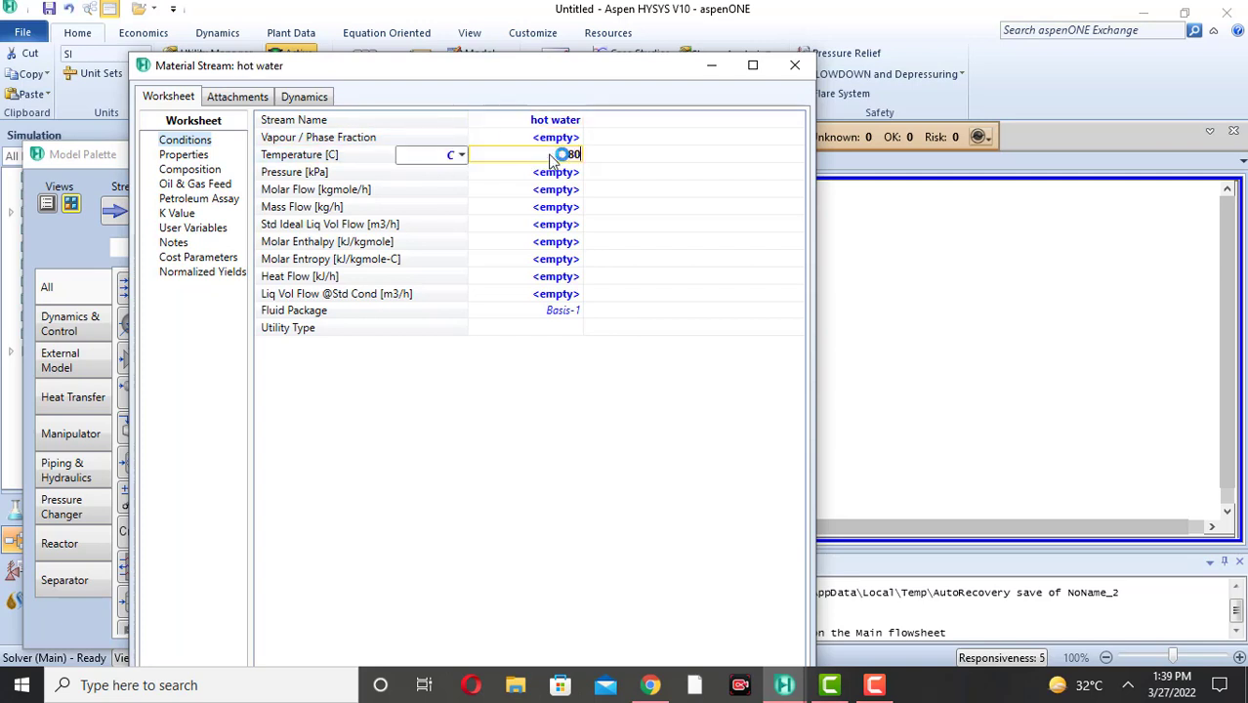
pyautogui.click(540, 176)
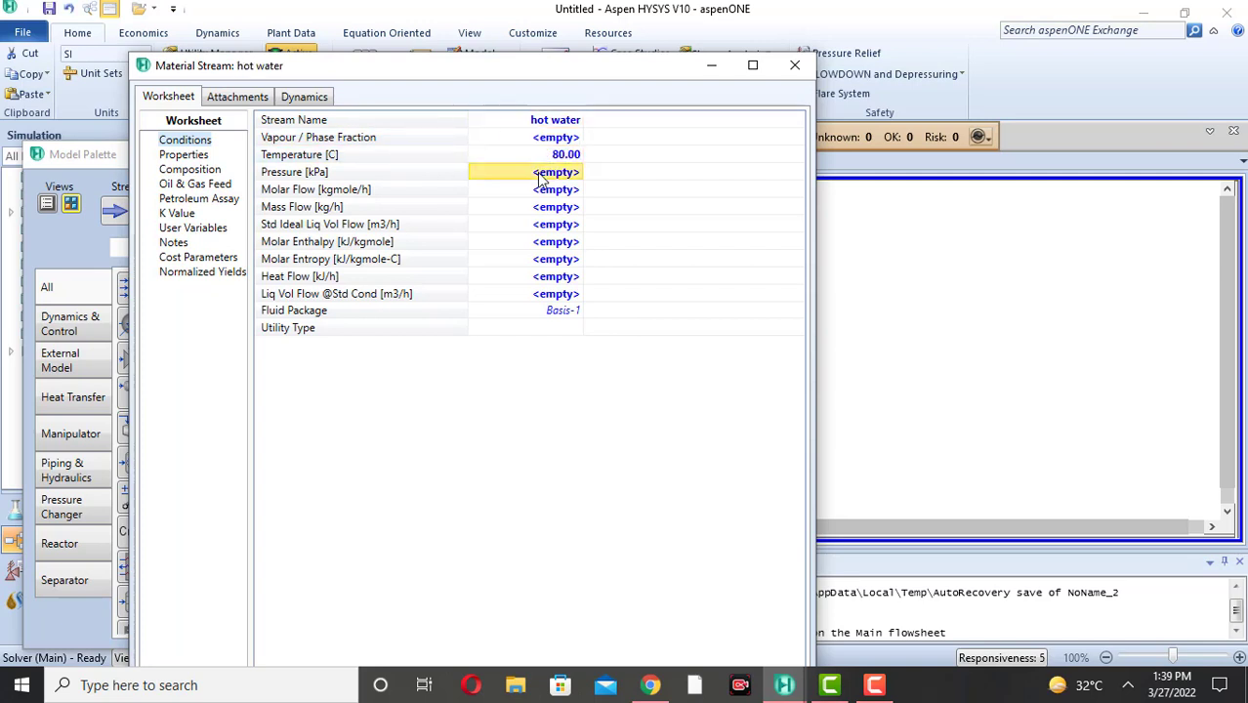
pyautogui.write('1')
pyautogui.click(461, 171)
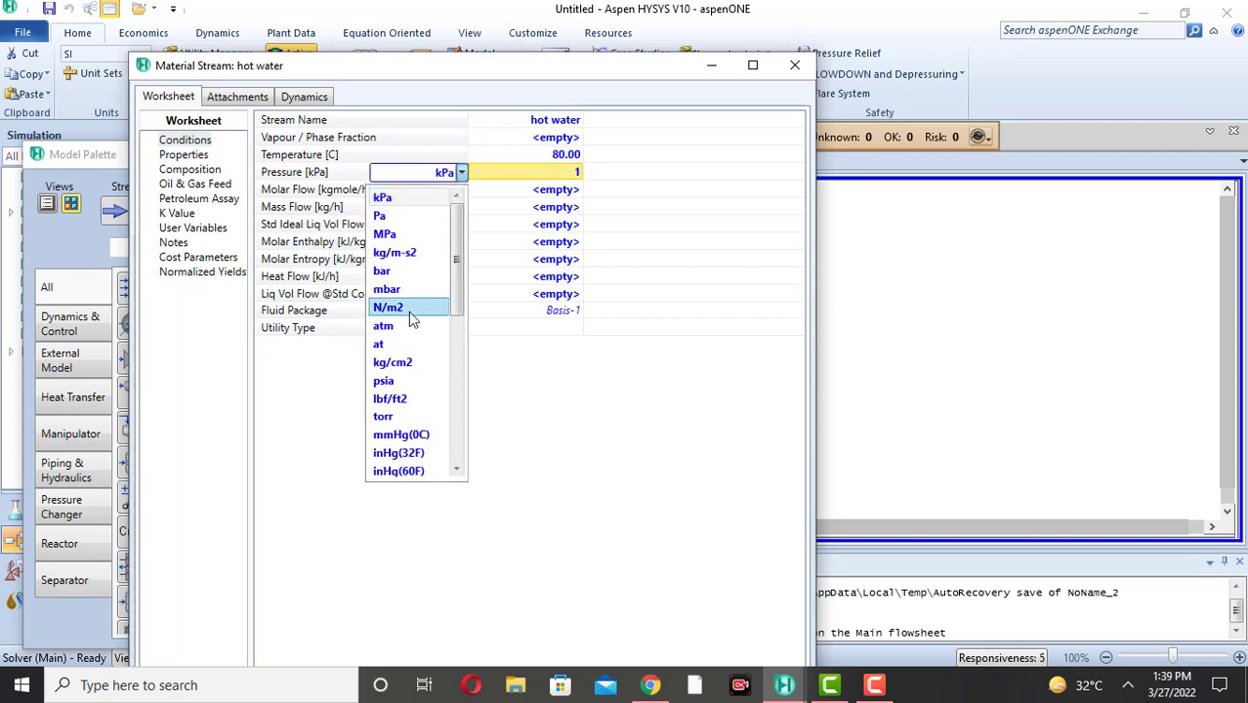
pyautogui.click(406, 326)
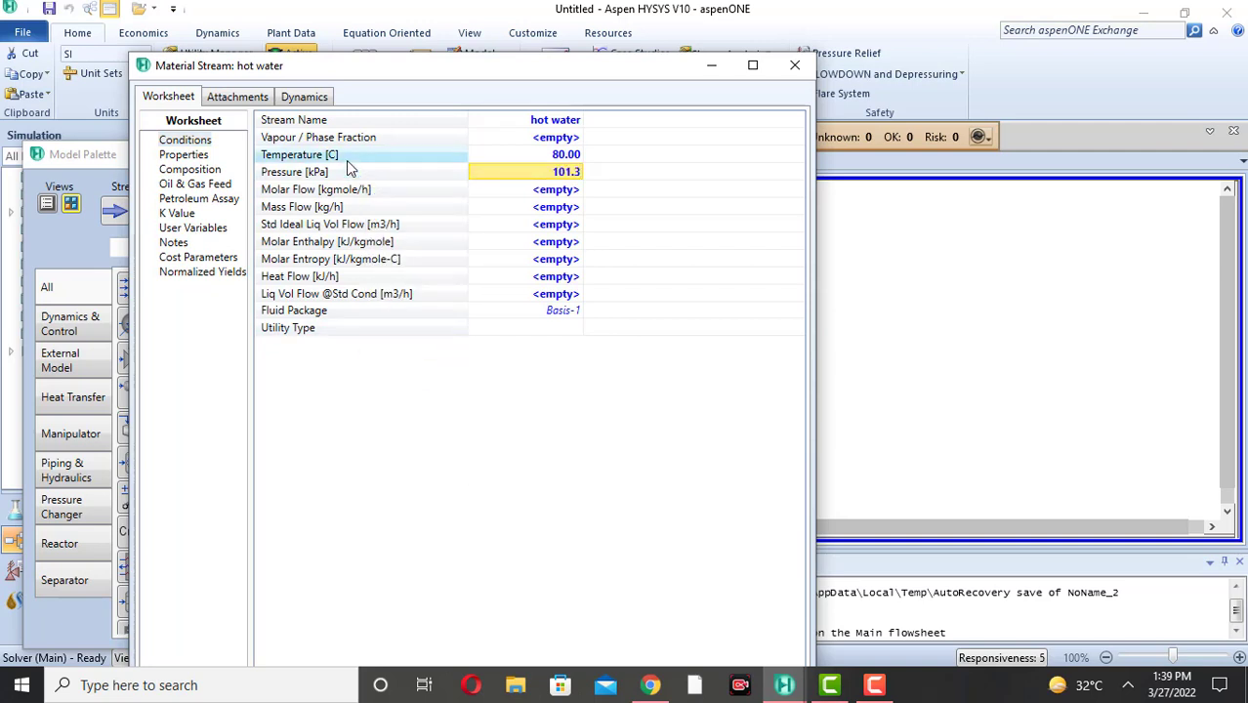
pyautogui.click(545, 195)
pyautogui.write('100')
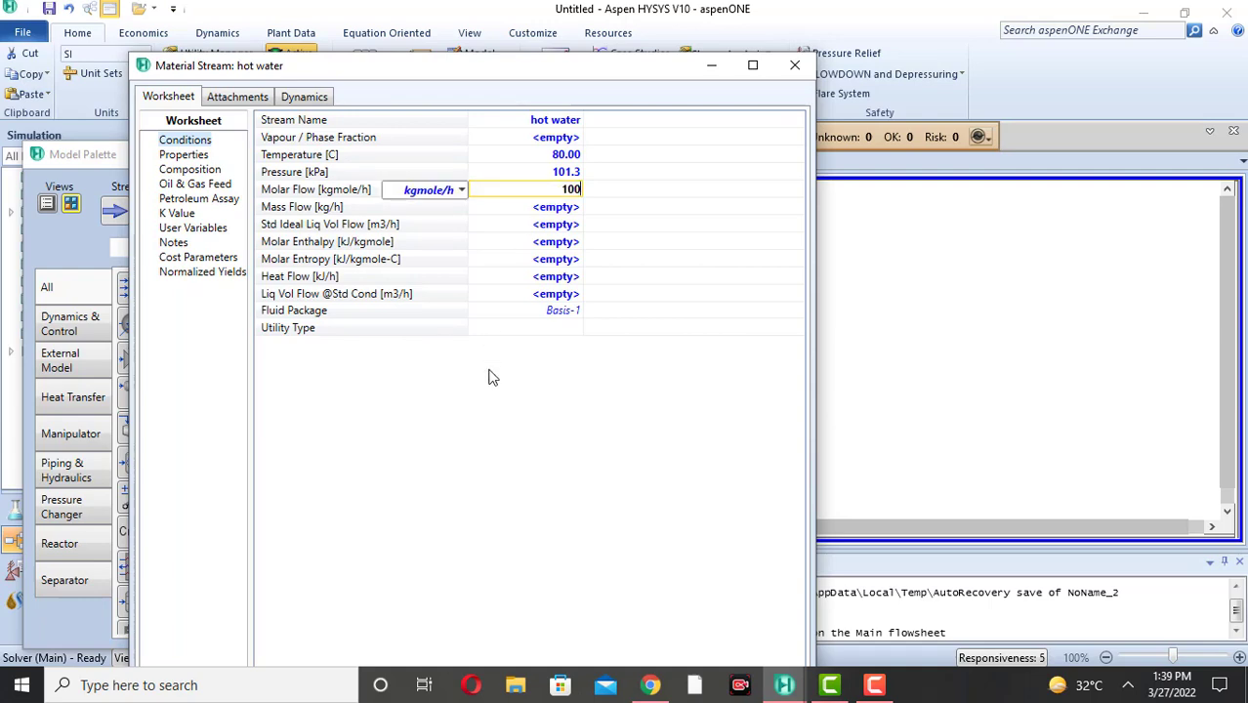
pyautogui.press('Return')
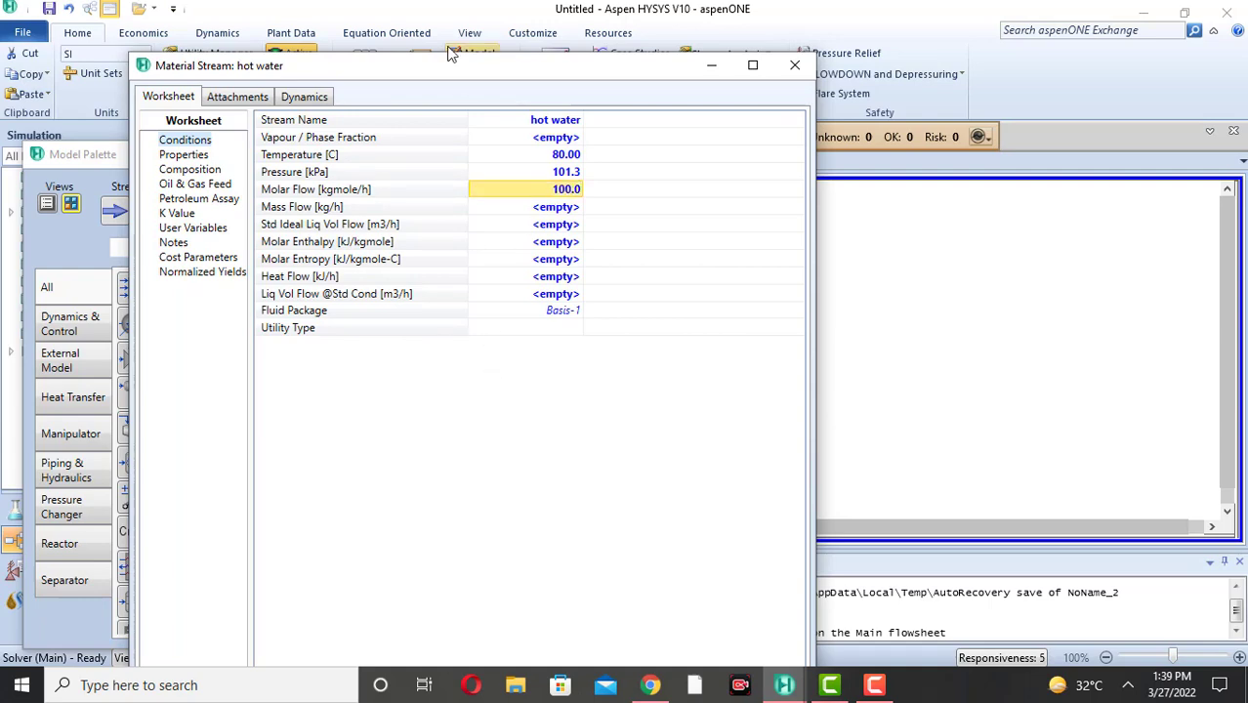
# - Set the hot water stream's H2O mole fraction to 1 and minimize its stream window
pyautogui.moveTo(452, 66); pyautogui.dragTo(501, 4)
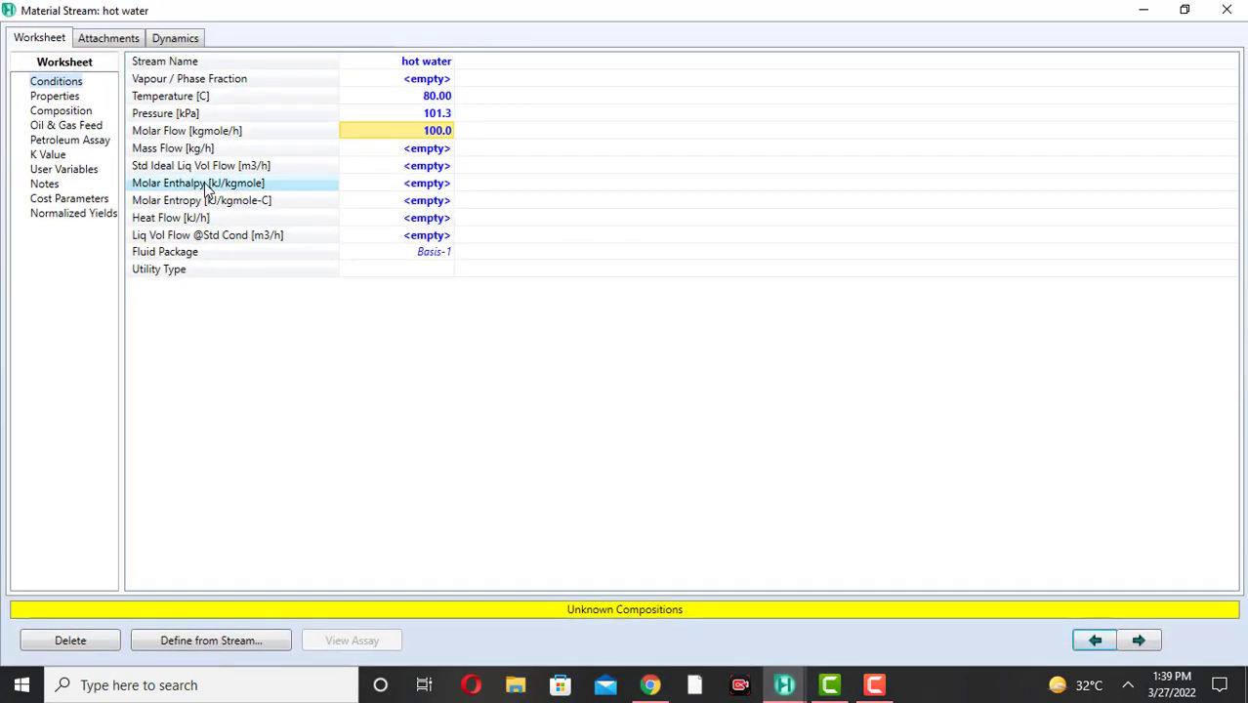
pyautogui.click(75, 111)
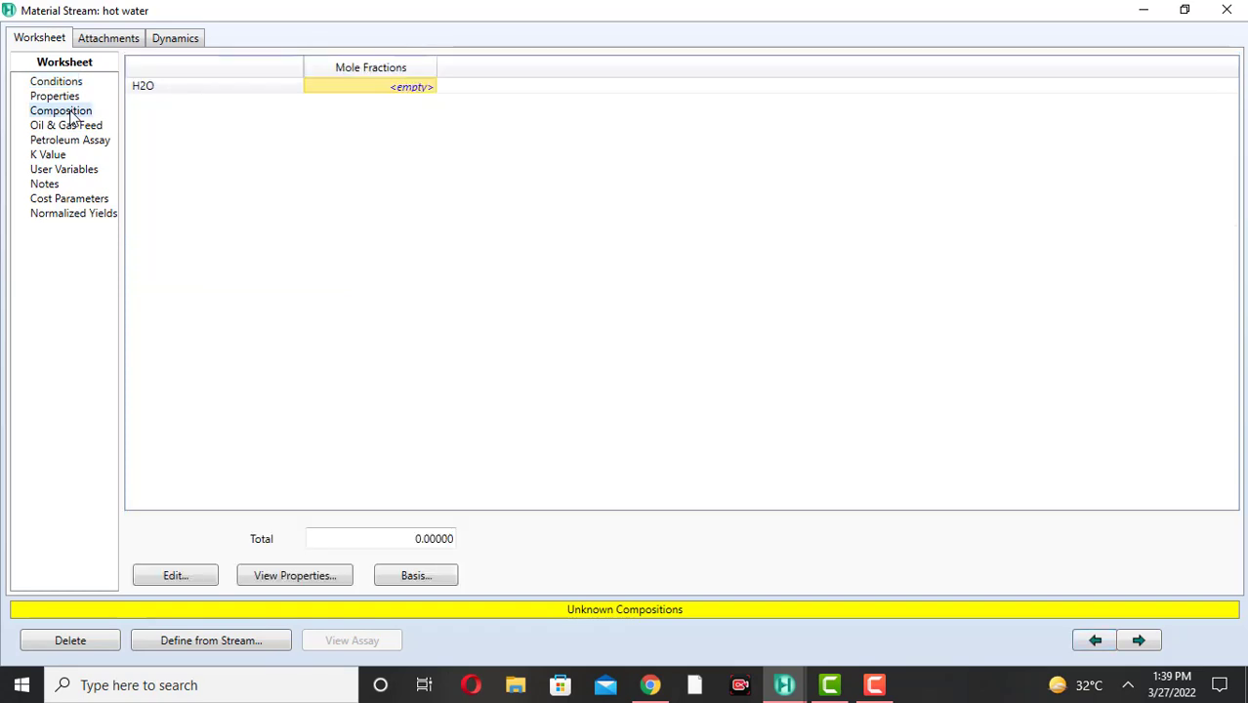
pyautogui.click(236, 89)
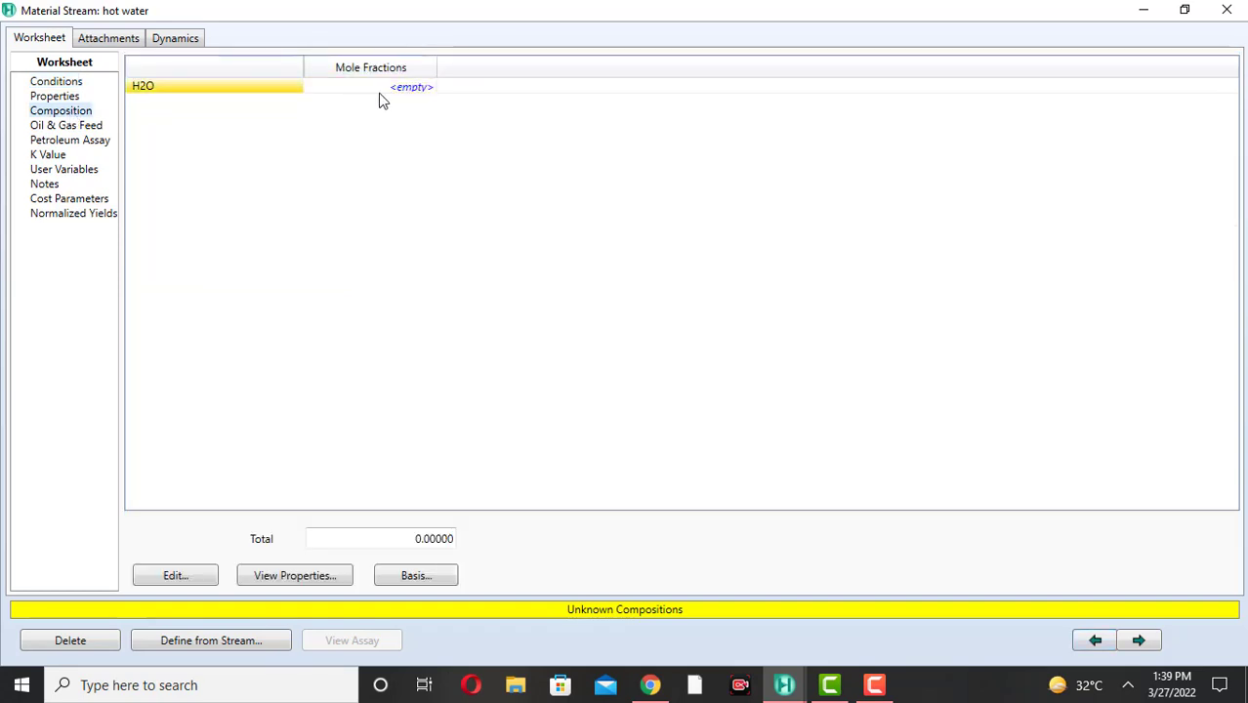
pyautogui.click(380, 94)
pyautogui.write('1')
pyautogui.click(274, 86)
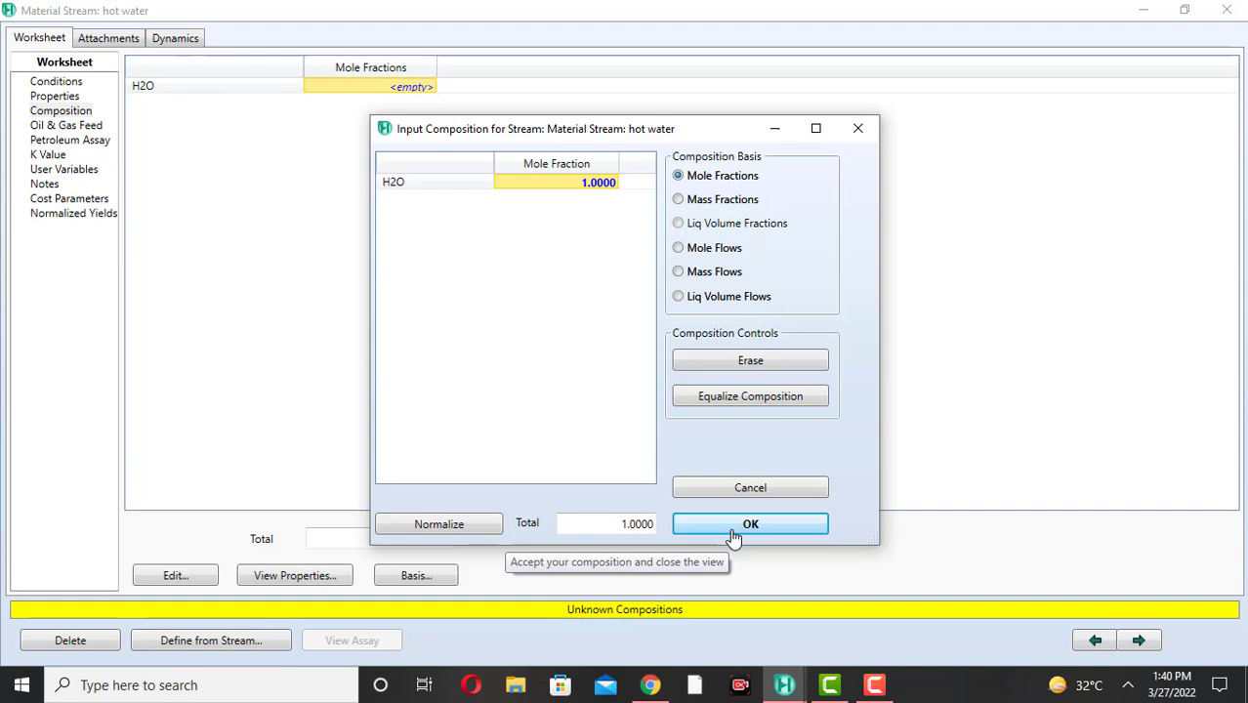
pyautogui.click(734, 536)
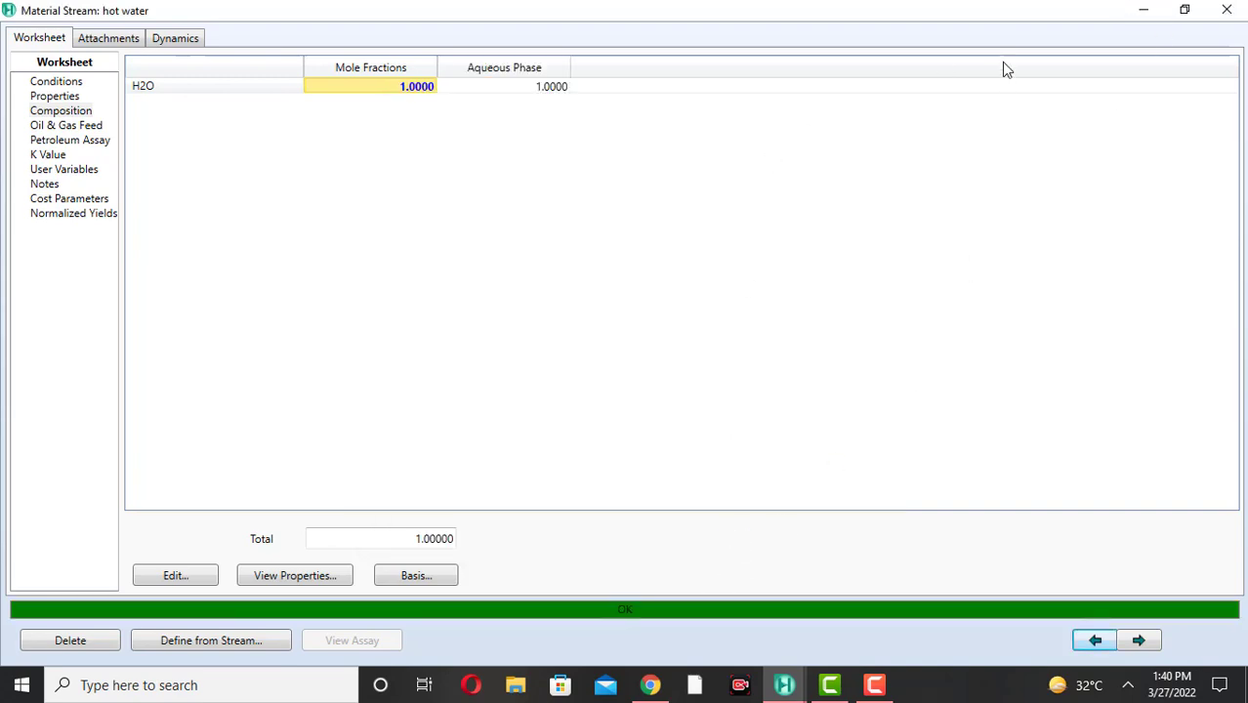
pyautogui.click(1142, 9)
pyautogui.click(549, 264)
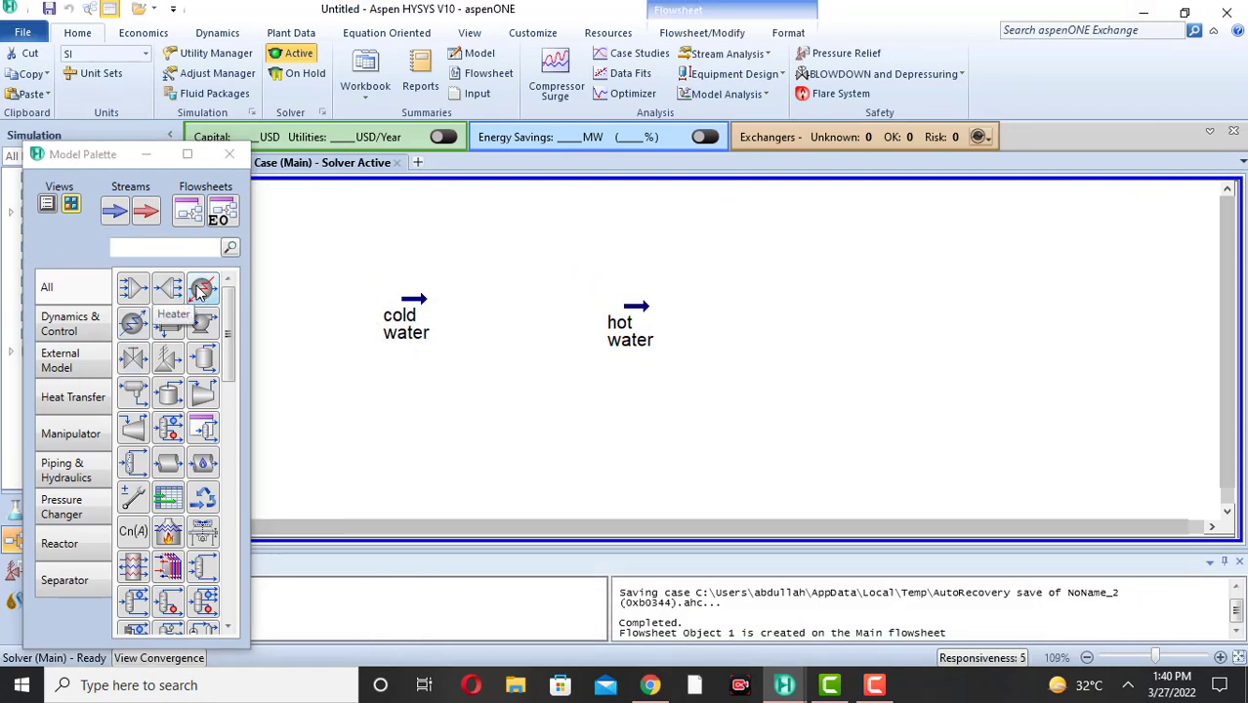
# - Place a heater between the cold water and hot water streams and open its property window
pyautogui.moveTo(199, 290); pyautogui.dragTo(493, 344)
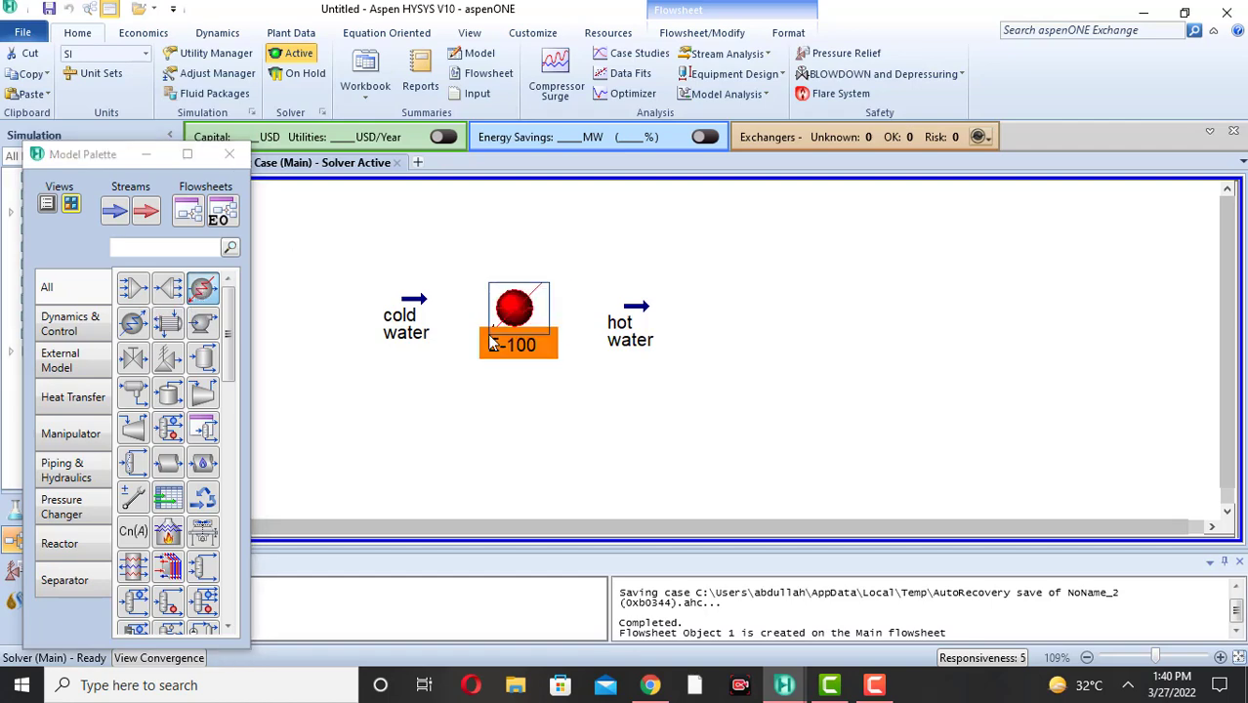
pyautogui.doubleClick(515, 314)
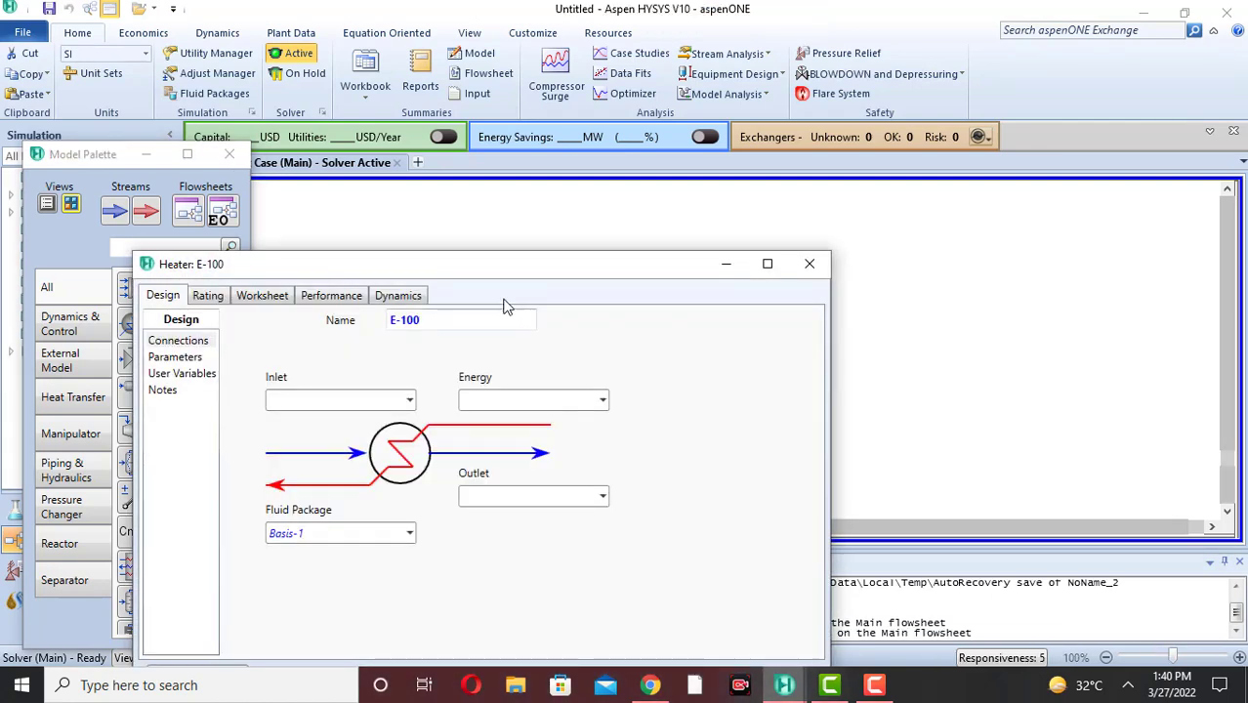
pyautogui.moveTo(475, 276); pyautogui.dragTo(502, 91)
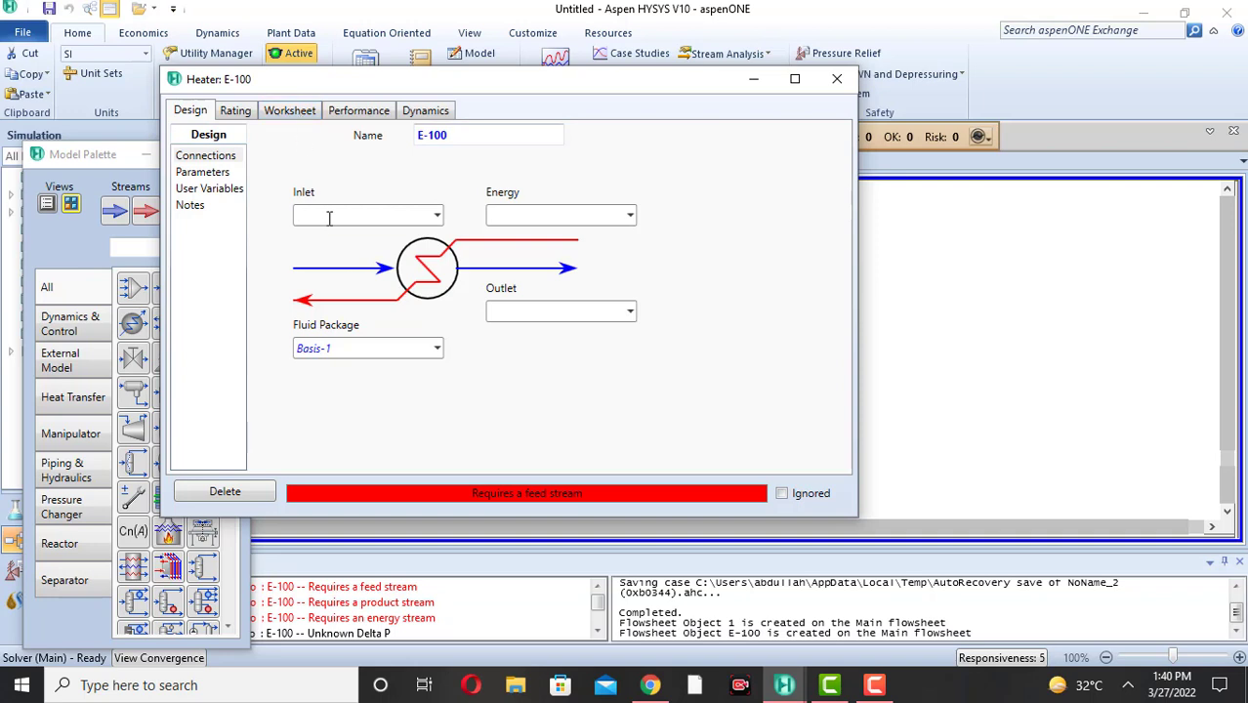
# - Connect the heater with cold water as inlet, hot water as outlet and a new energy stream Qh, and close its window
pyautogui.click(436, 214)
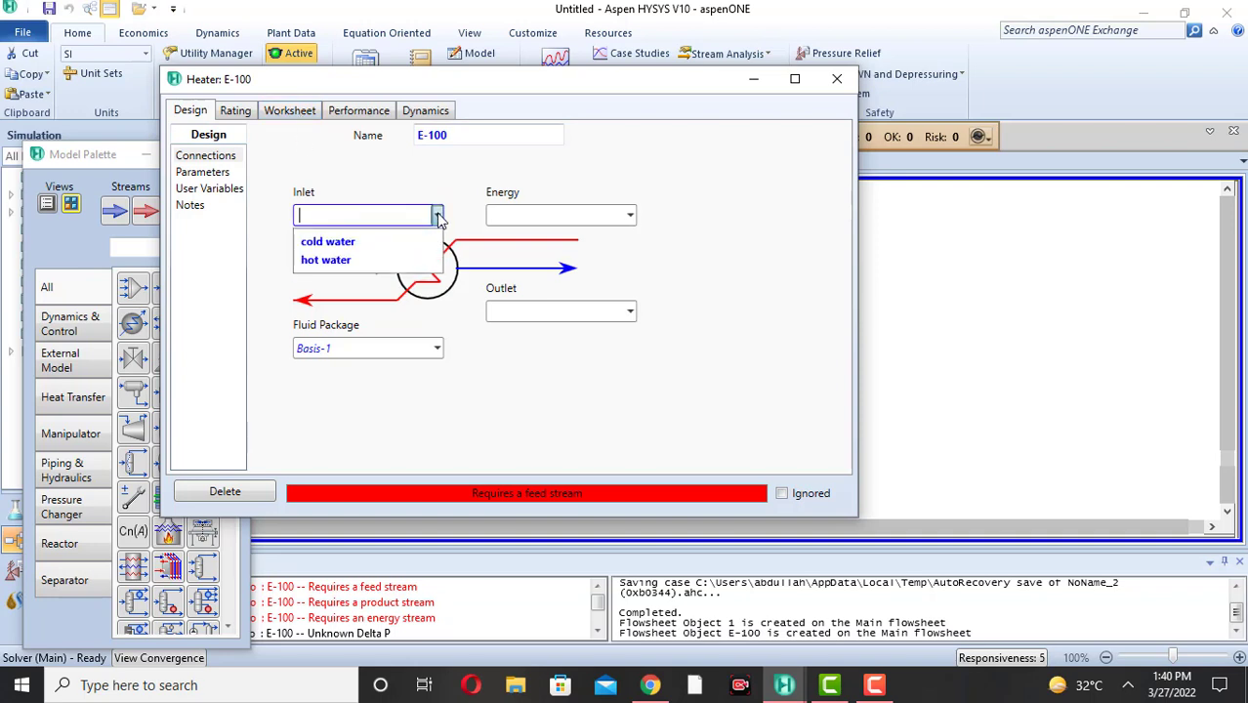
pyautogui.click(351, 242)
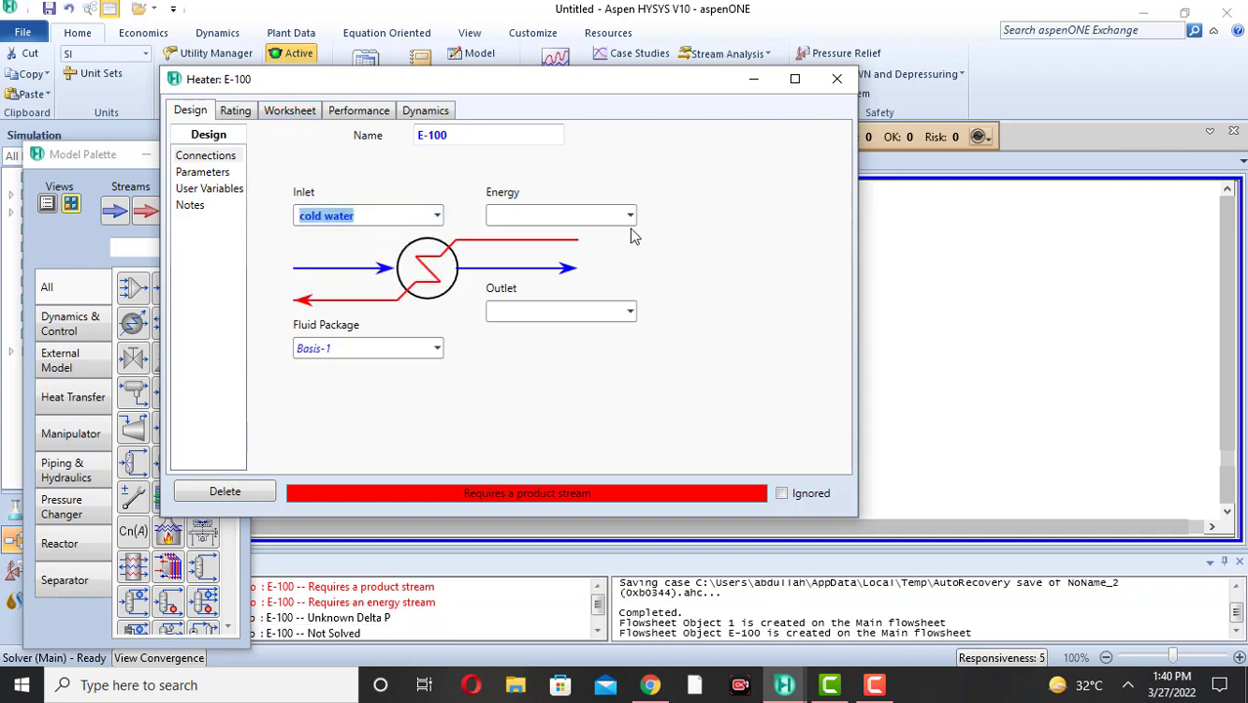
pyautogui.click(630, 311)
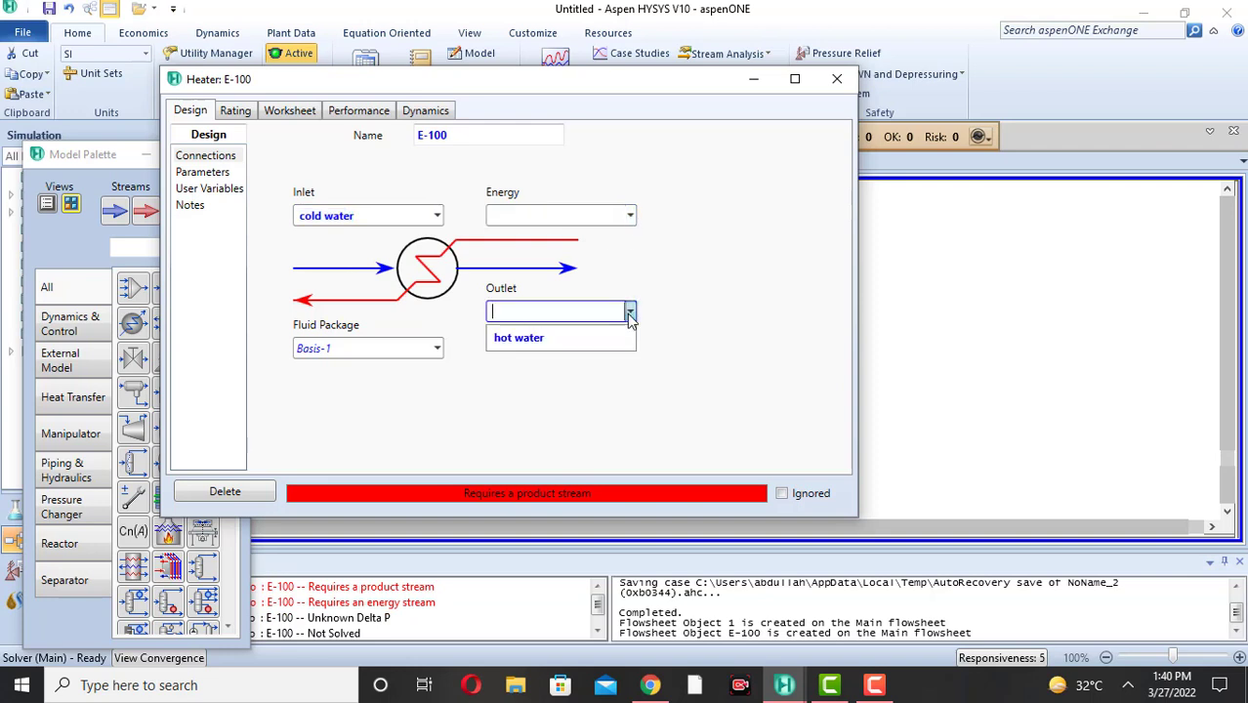
pyautogui.click(554, 338)
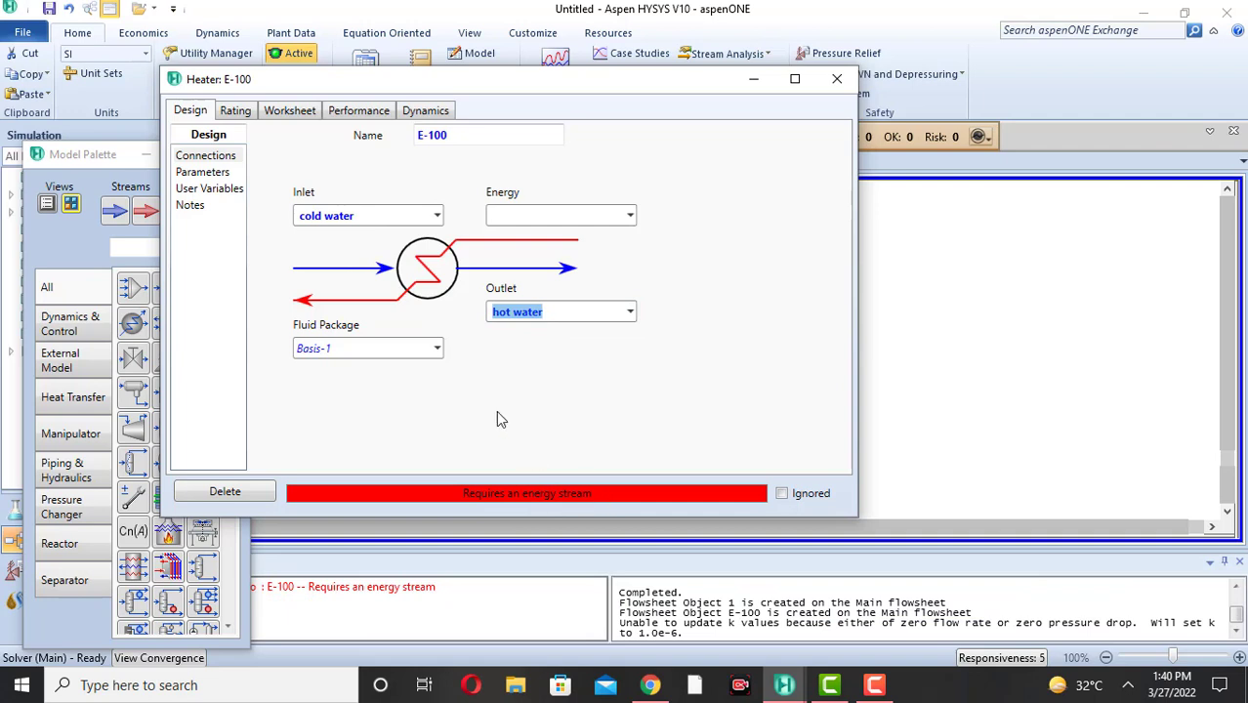
pyautogui.click(526, 213)
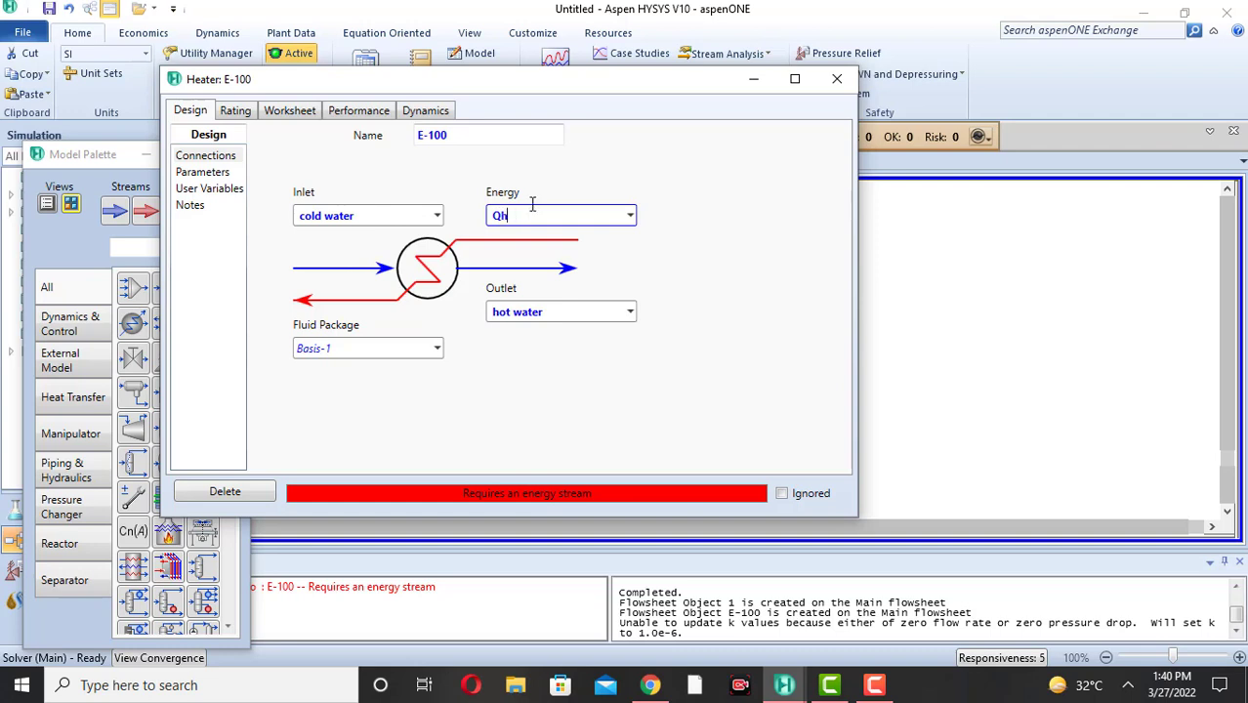
pyautogui.press('Return')
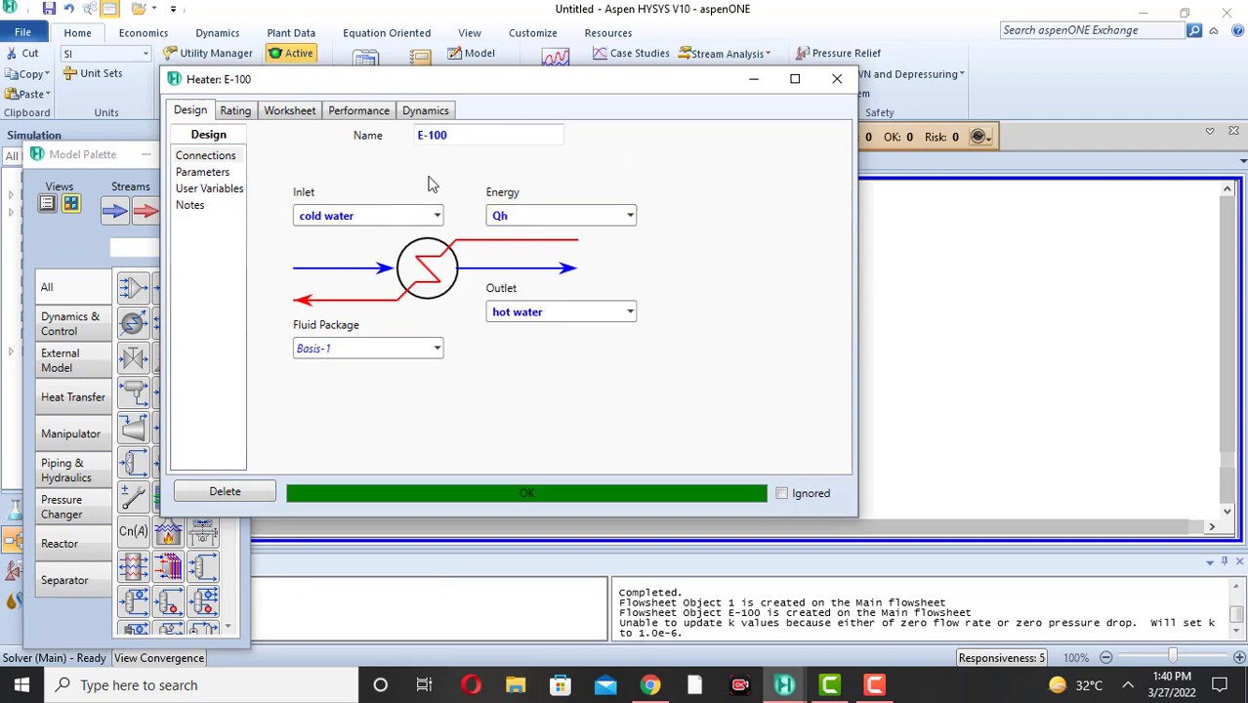
pyautogui.click(837, 80)
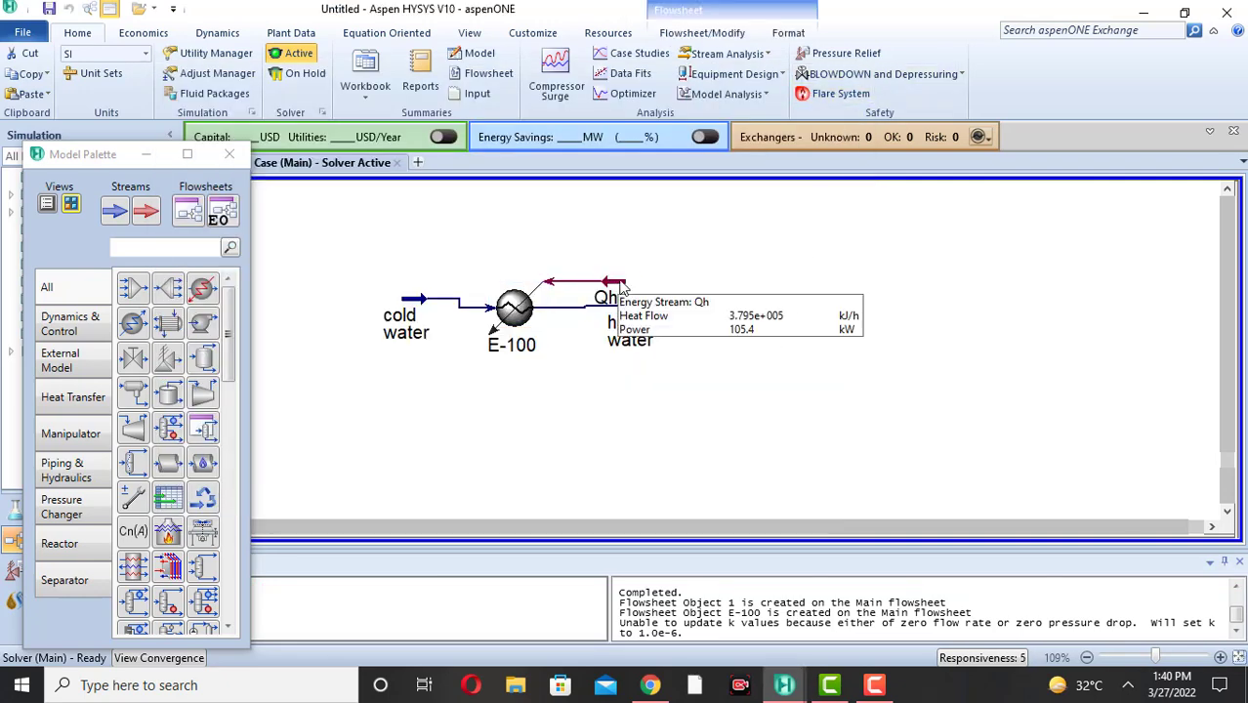
# - Spread out the flowsheet by moving Qh up and away from the heater, hot water farther right and cold water farther left
pyautogui.moveTo(605, 281); pyautogui.dragTo(637, 244)
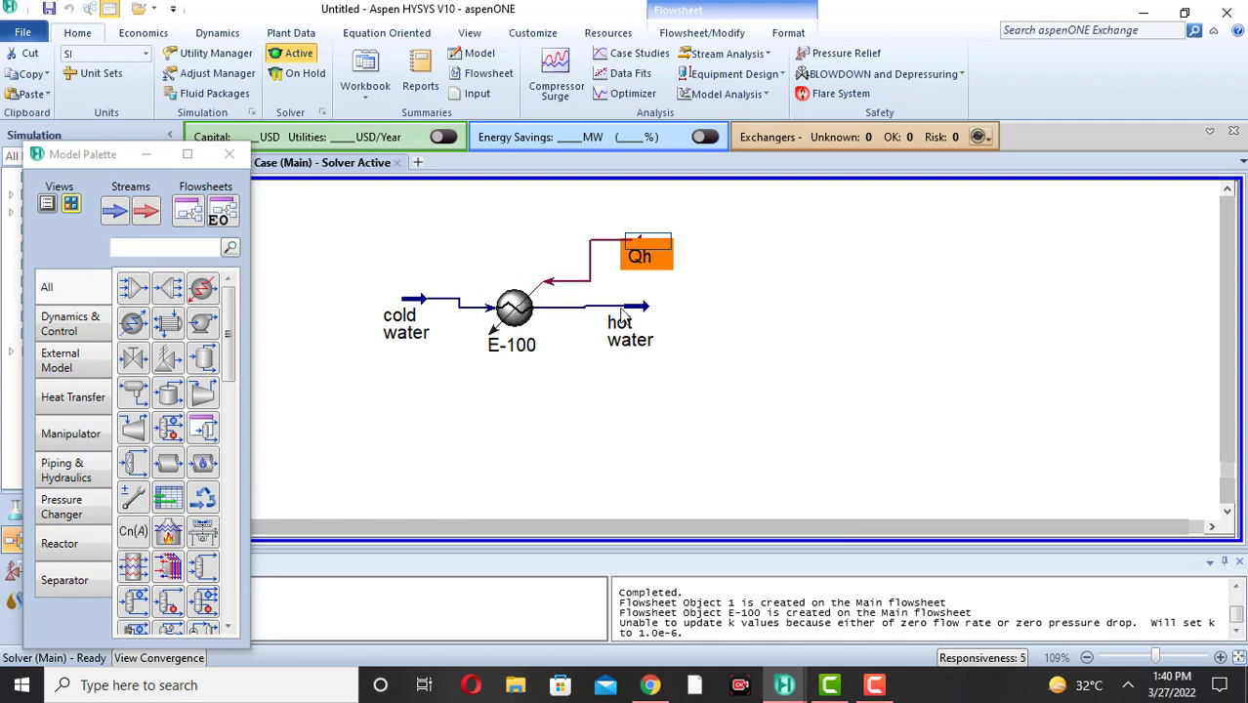
pyautogui.moveTo(621, 312); pyautogui.dragTo(677, 313)
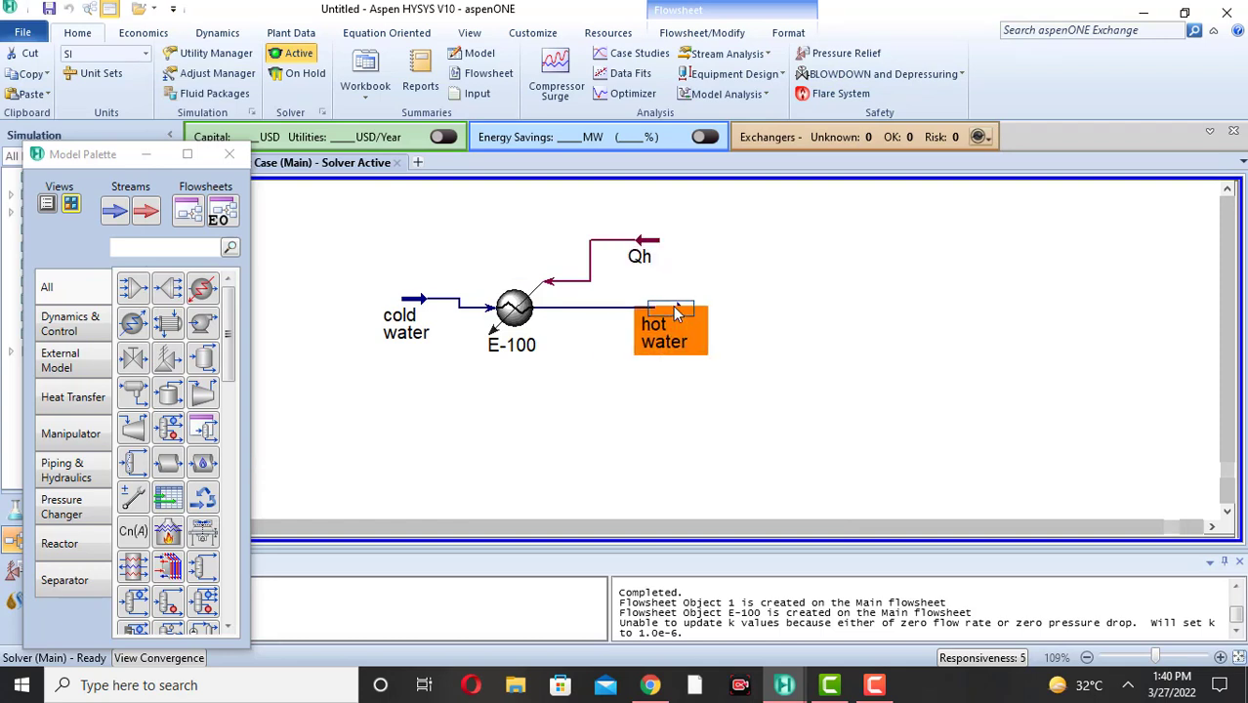
pyautogui.moveTo(413, 298); pyautogui.dragTo(371, 313)
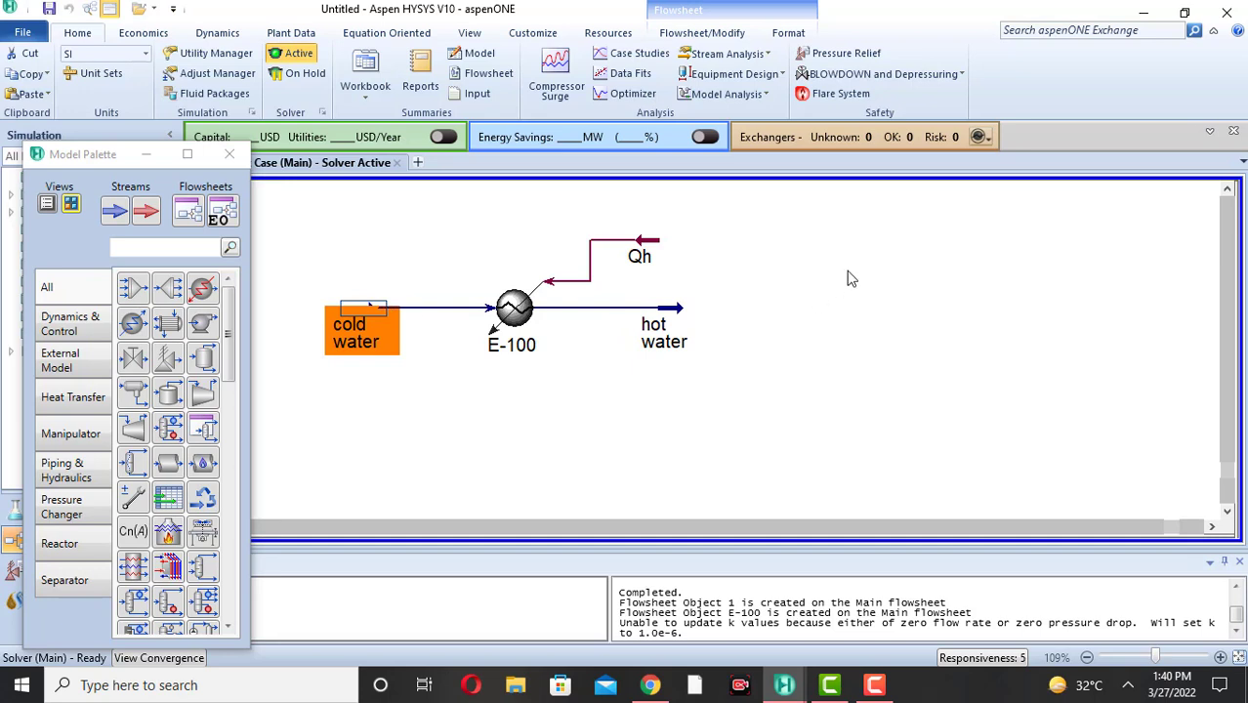
# - Open the heater's worksheet to examine the conditions of the cold water, hot water and Qh streams
pyautogui.moveTo(511, 310)
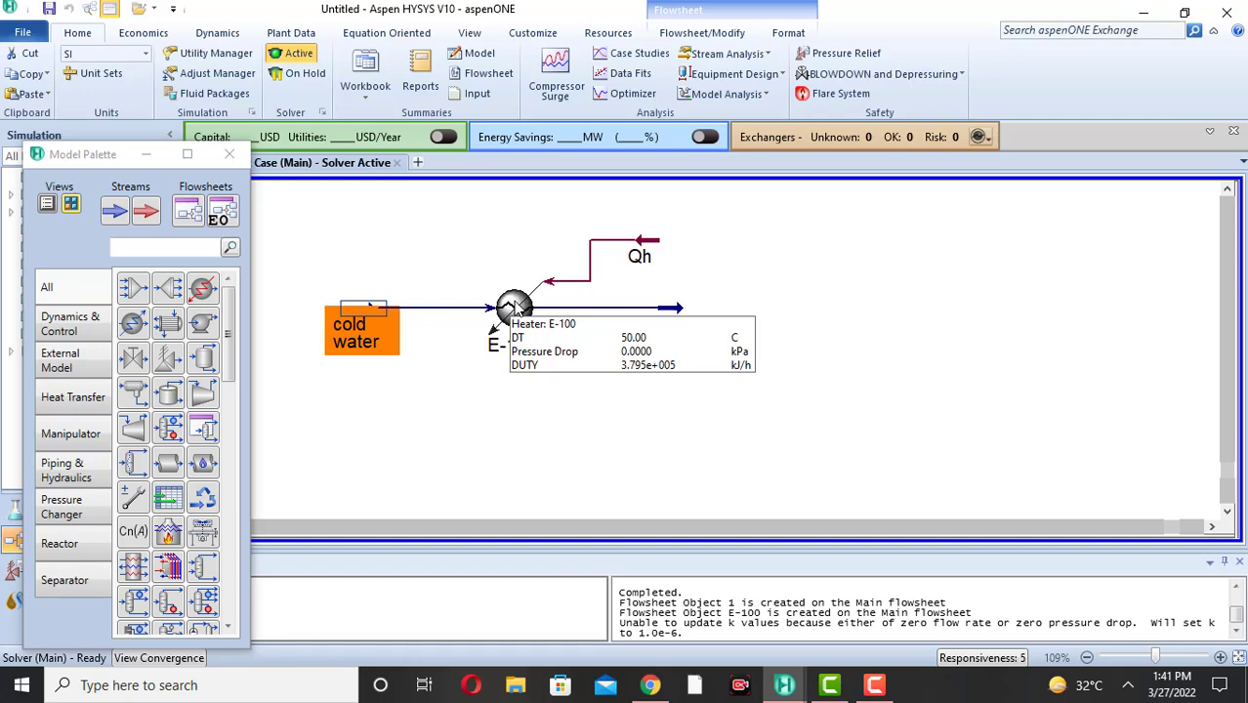
pyautogui.doubleClick(514, 307)
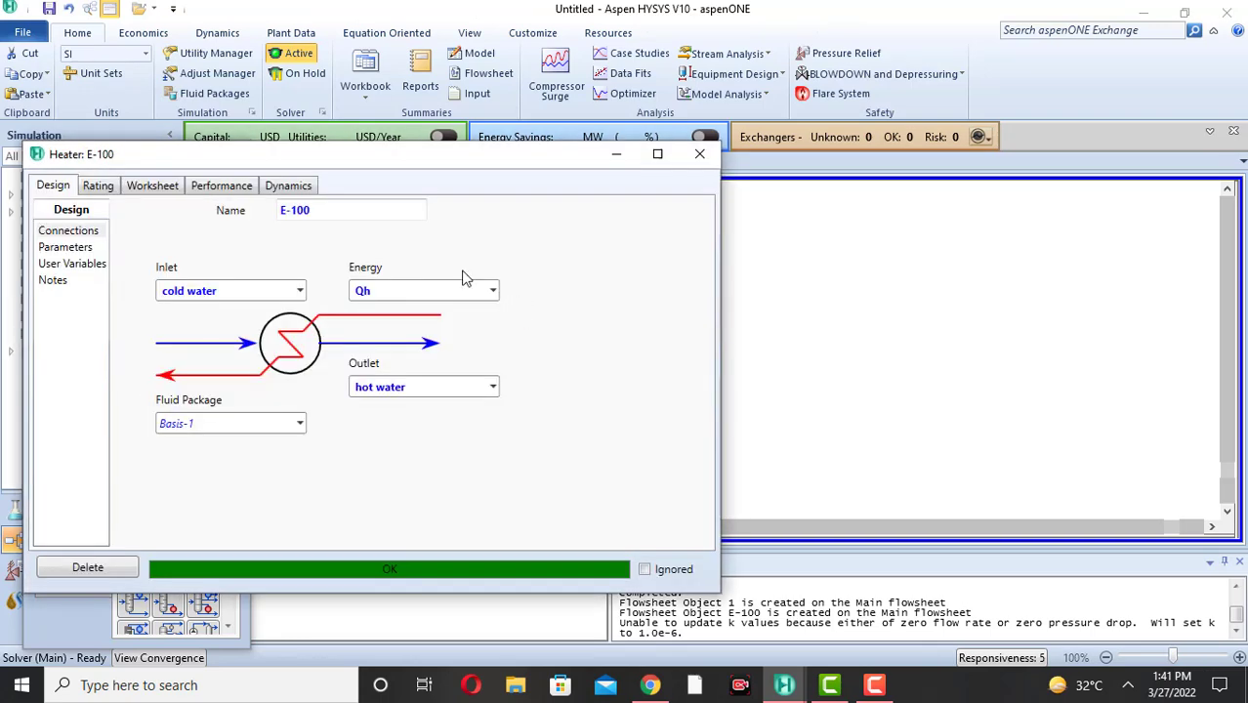
pyautogui.click(156, 188)
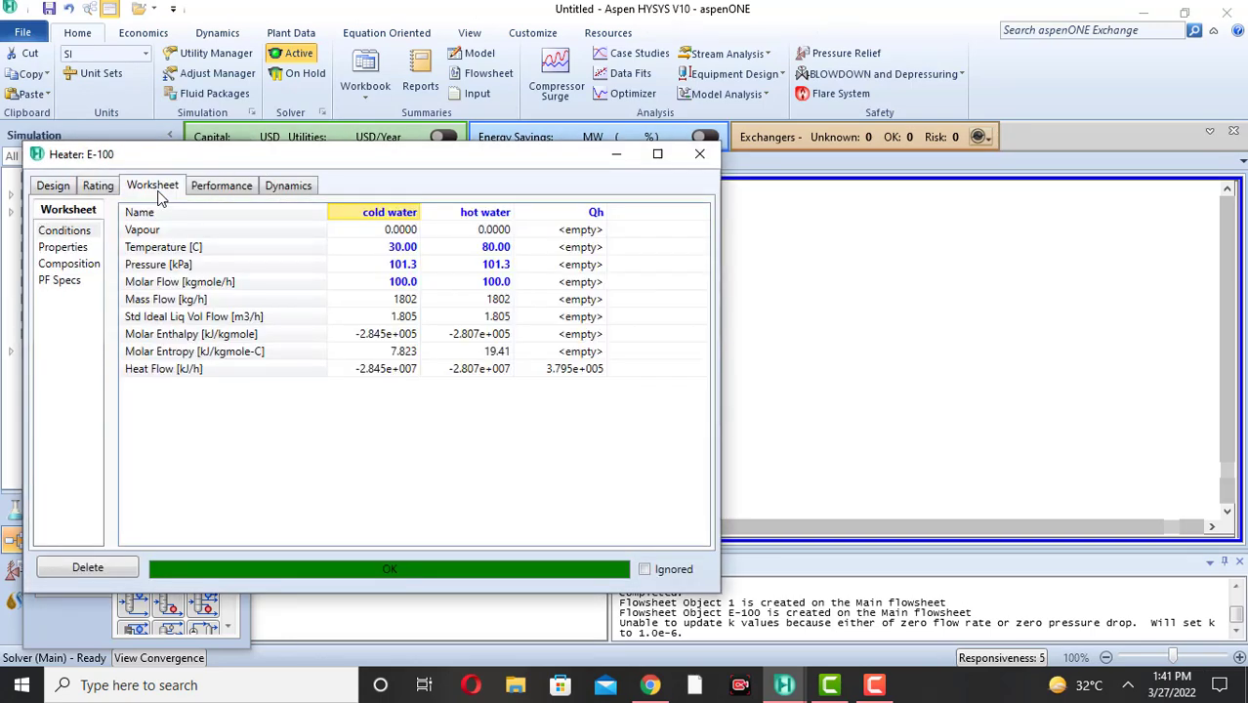
# - Examine the heater's performance profiles and its tabulated temperature, pressure, enthalpy, heat flow and vapour fraction results
pyautogui.moveTo(551, 380)
pyautogui.click(226, 187)
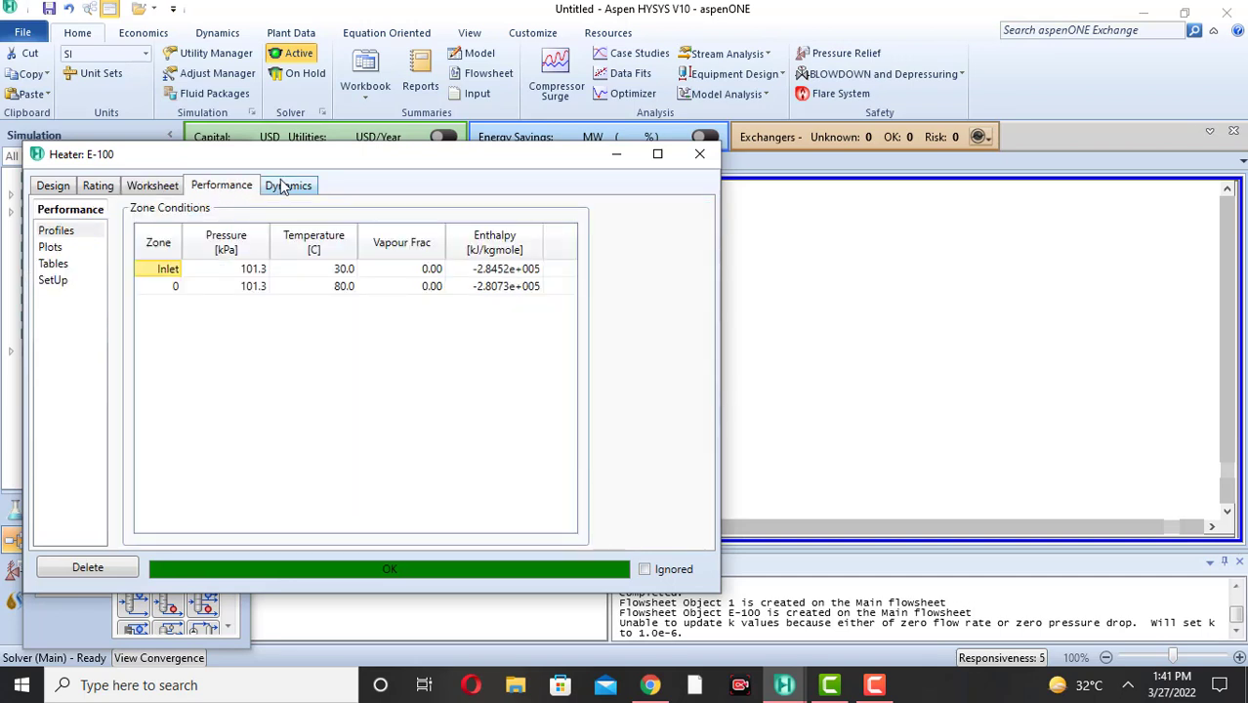
pyautogui.click(54, 265)
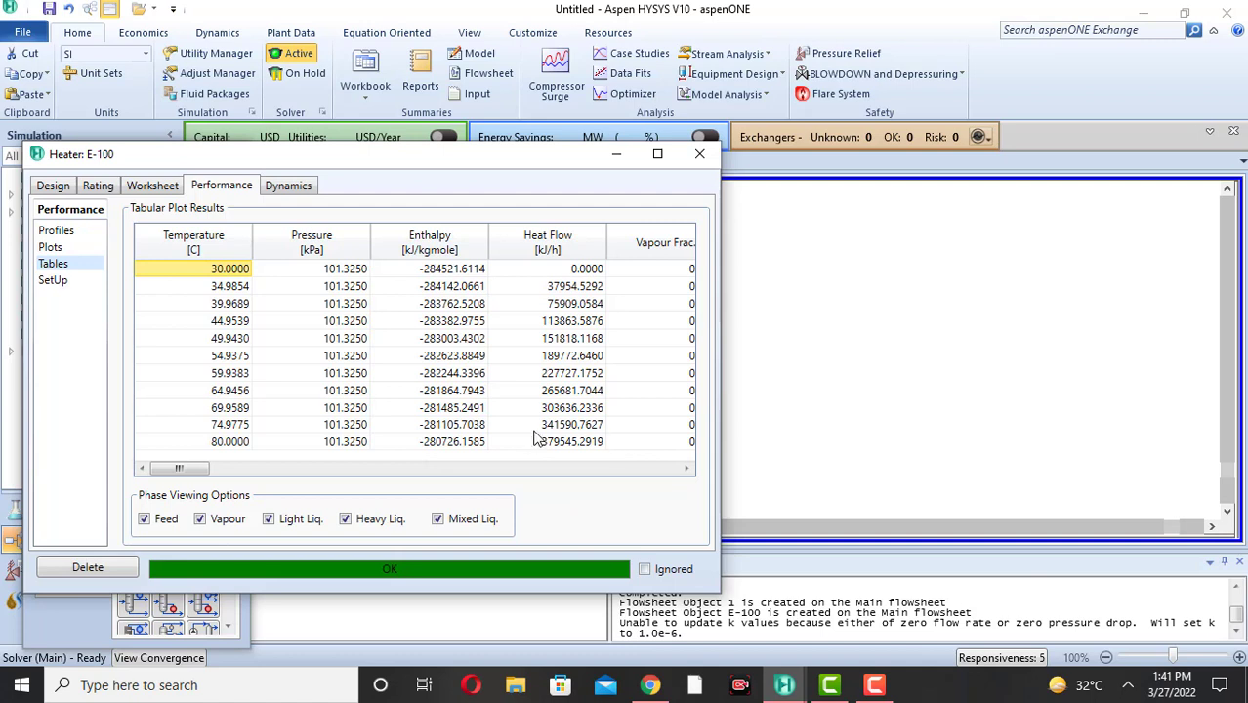
pyautogui.click(687, 468)
pyautogui.click(687, 468)
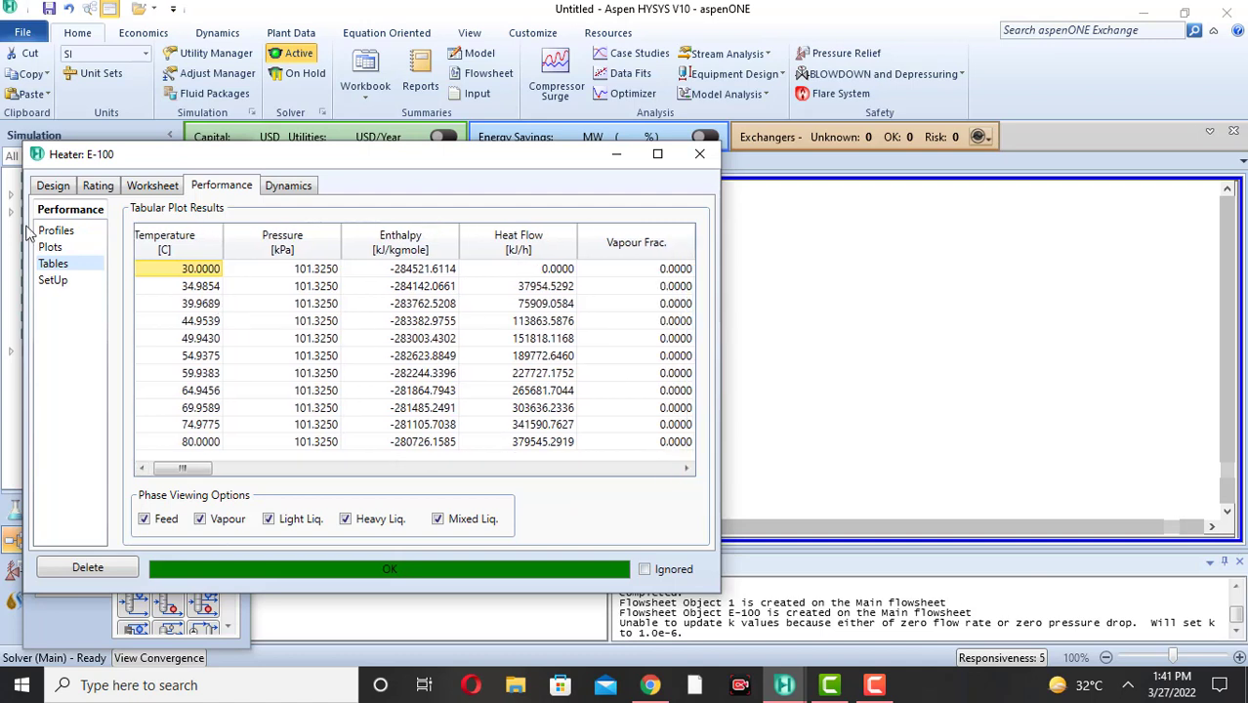
# - Plot the heater's Heat Flow against Temperature, inspect the curve near its upper end, and minimize the heater window
pyautogui.click(48, 248)
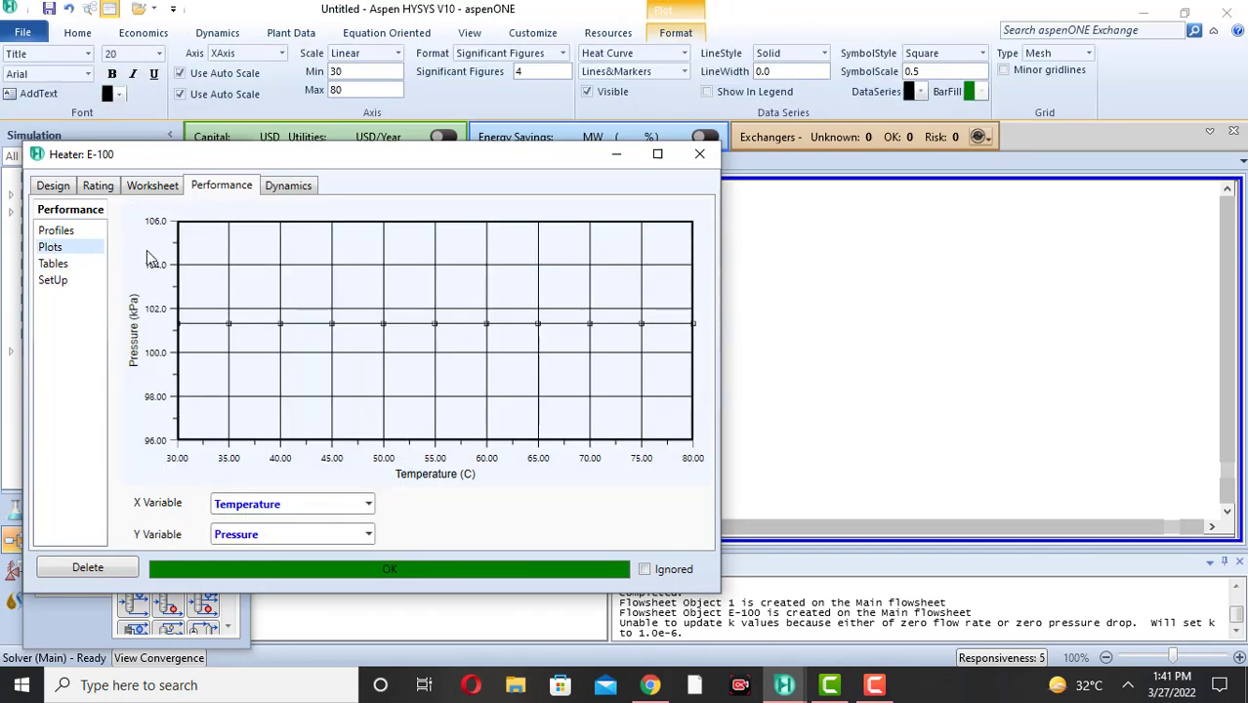
pyautogui.click(369, 534)
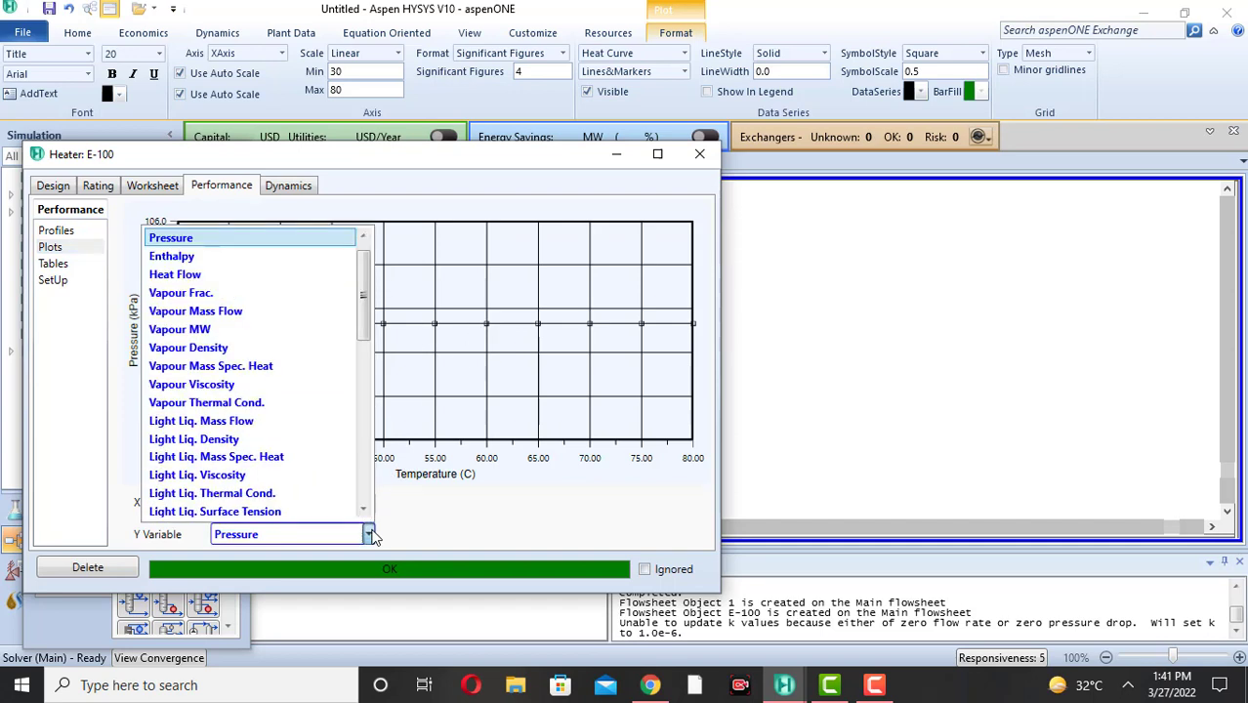
pyautogui.click(261, 274)
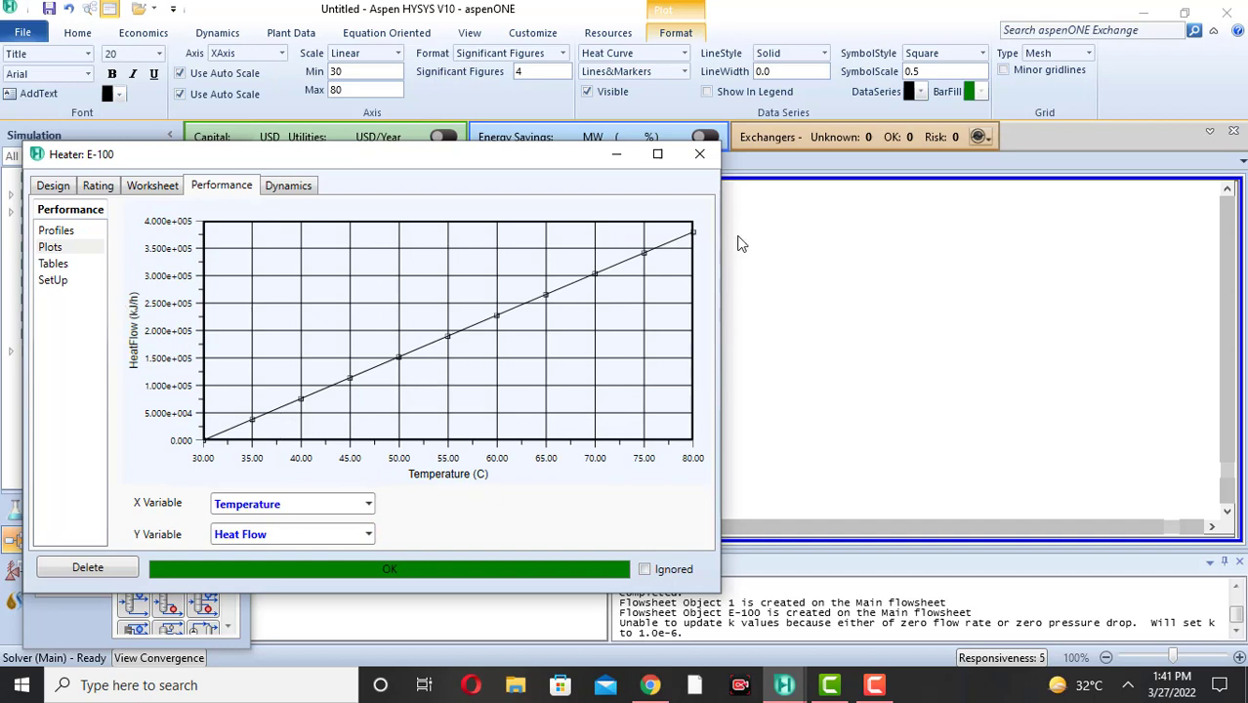
pyautogui.moveTo(686, 232)
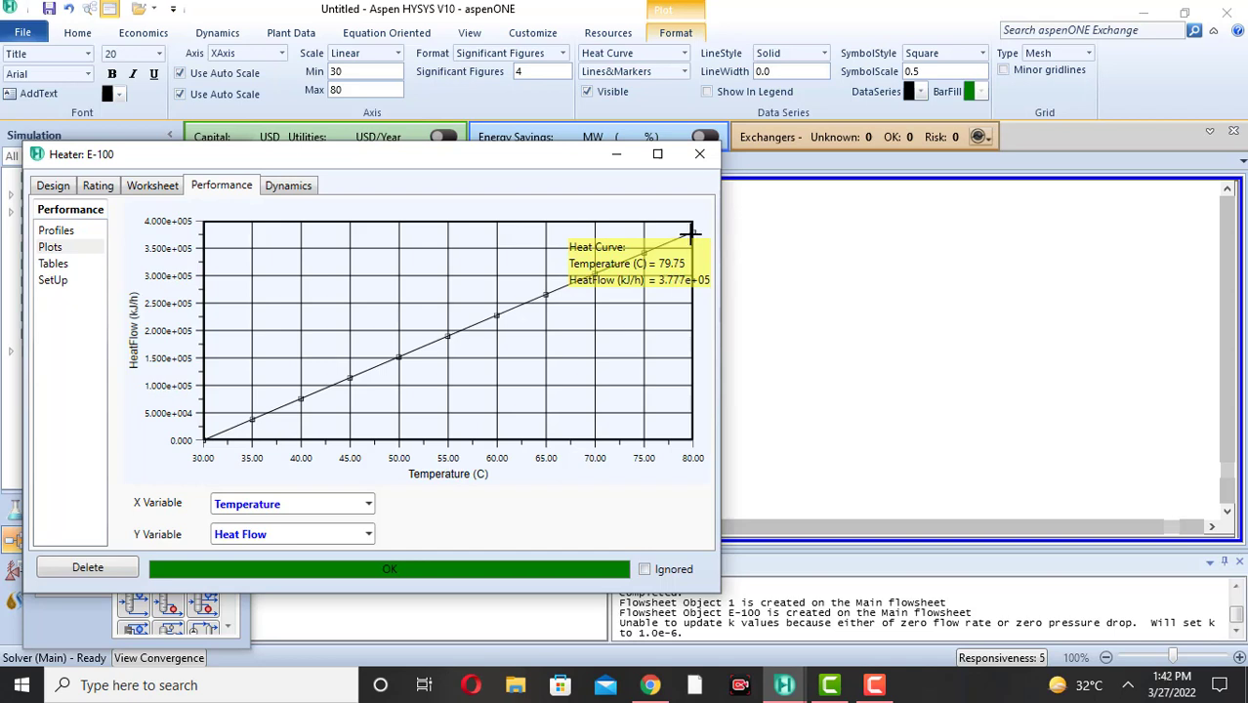
pyautogui.click(615, 159)
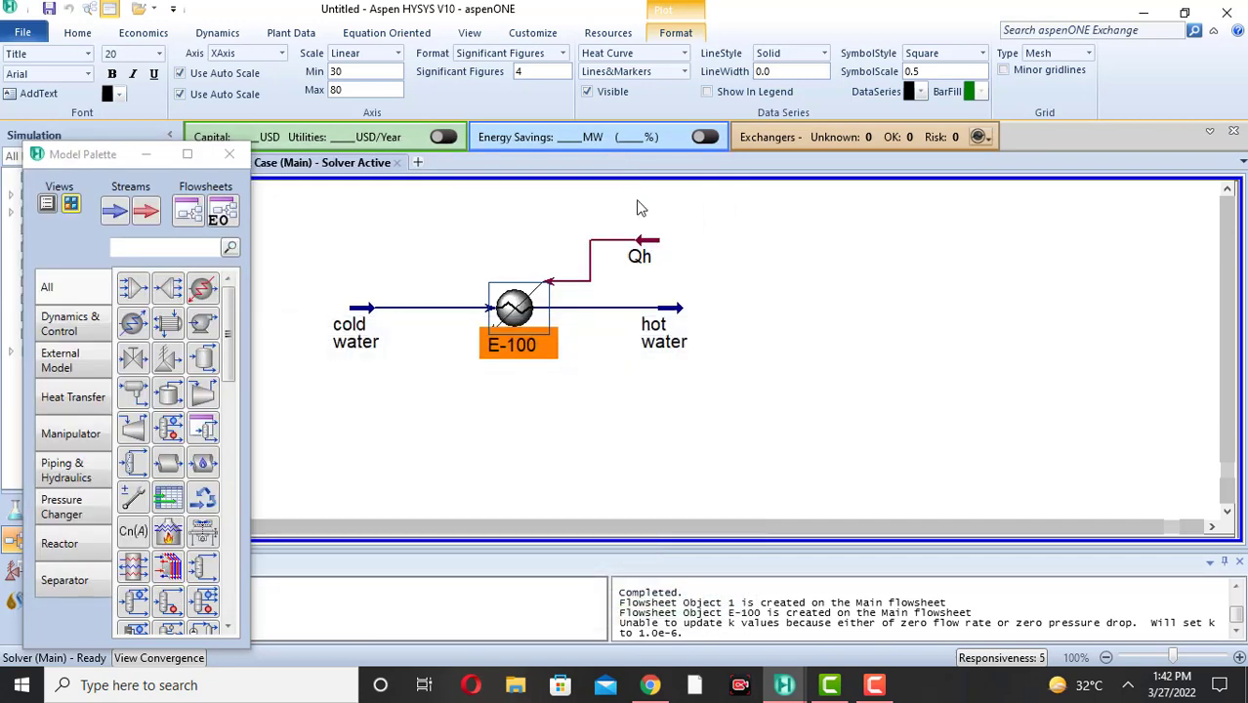
# - Add the Material Streams workbook table to the flowsheet and place it to the right of the hot water stream
pyautogui.rightClick(767, 248)
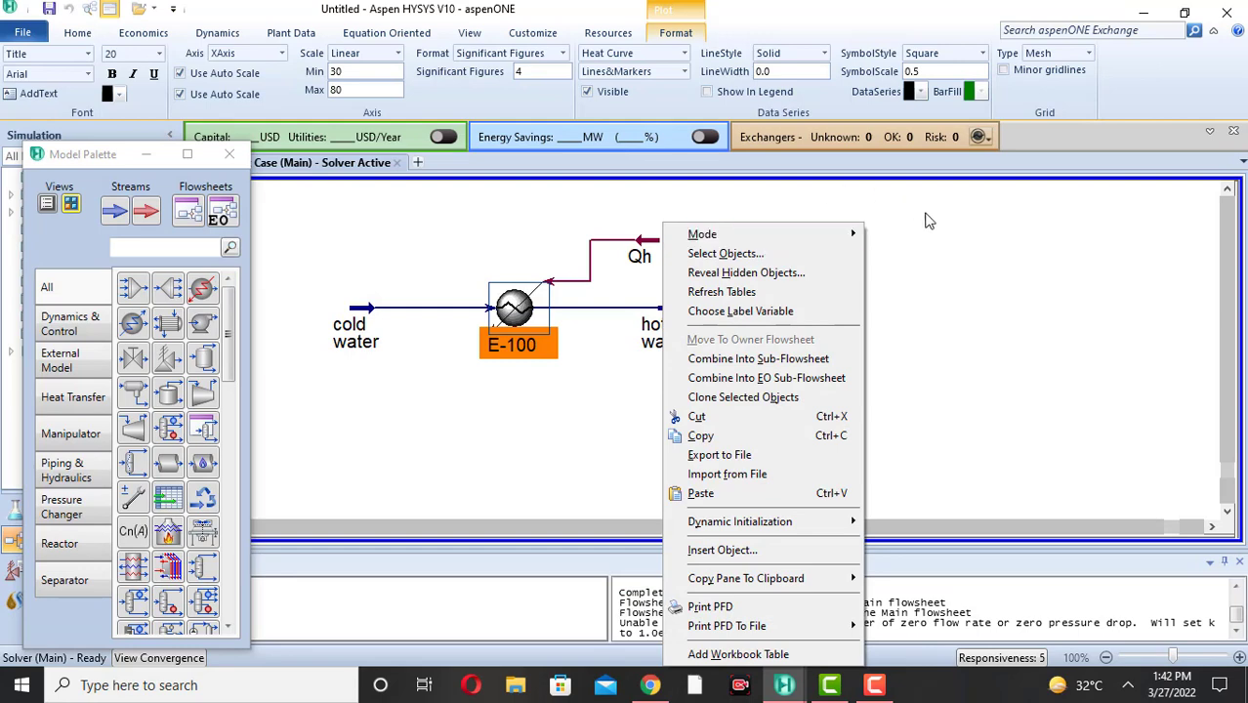
pyautogui.click(912, 244)
pyautogui.rightClick(845, 235)
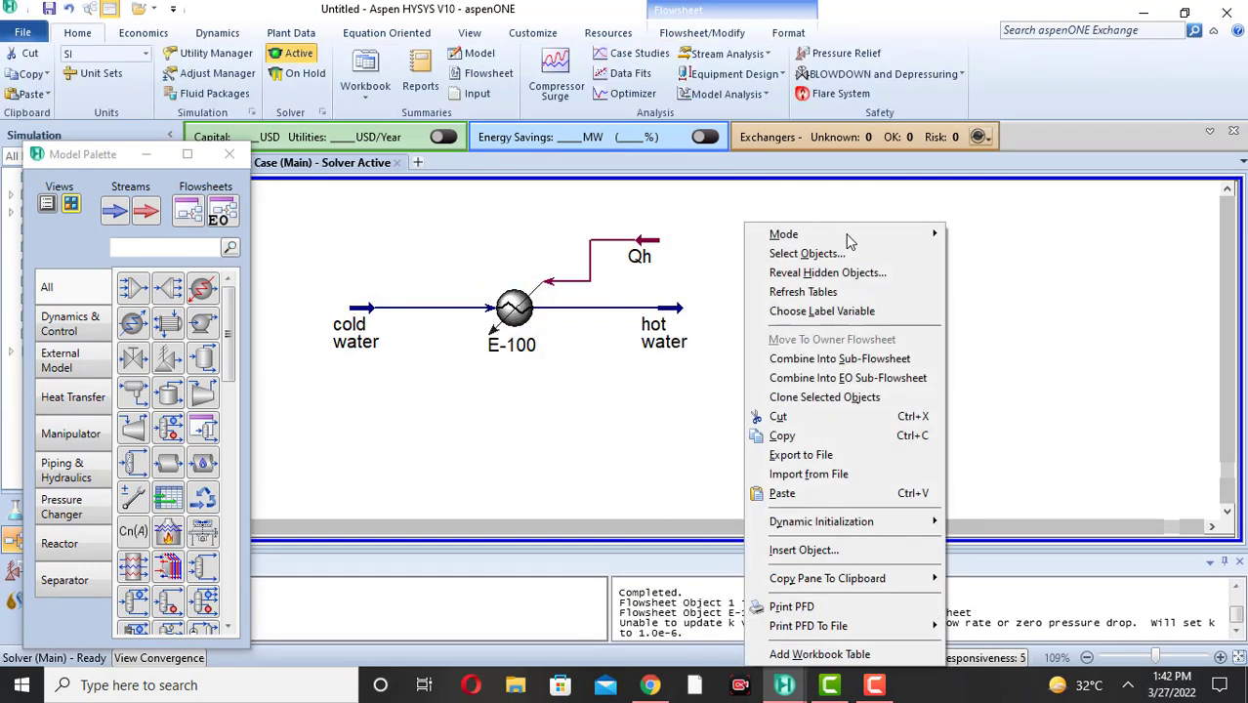
pyautogui.click(792, 655)
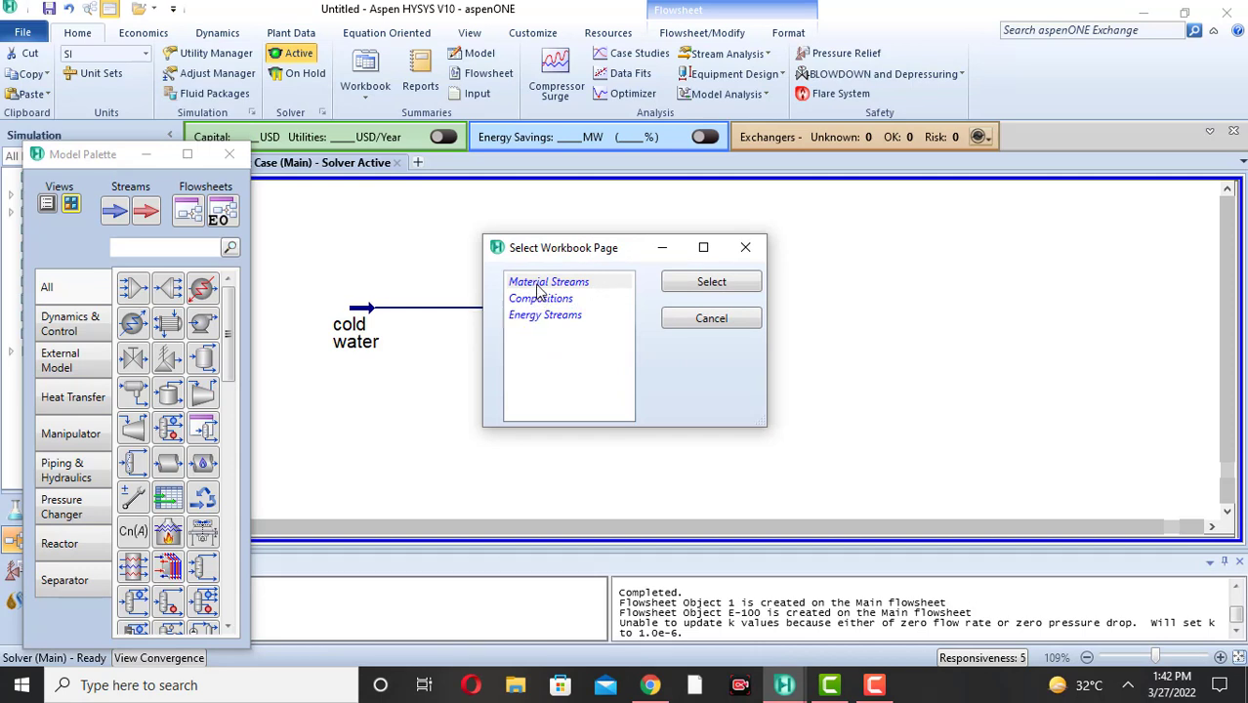
pyautogui.click(694, 285)
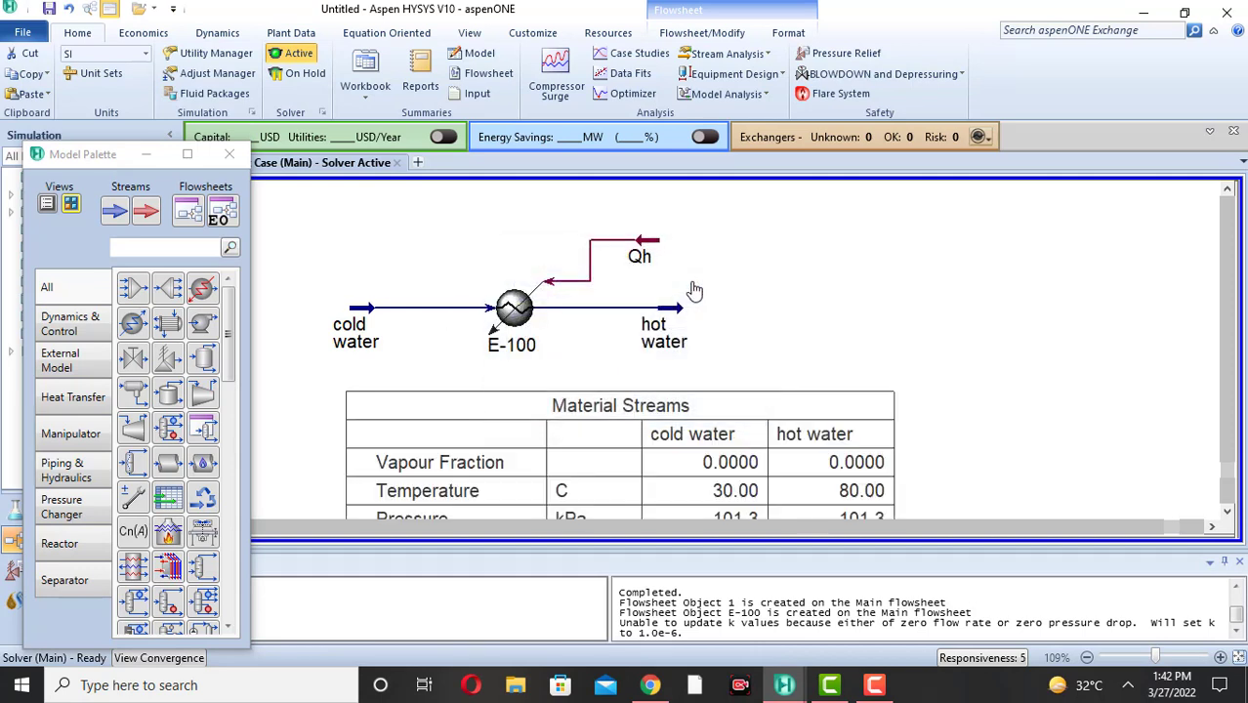
pyautogui.moveTo(668, 418); pyautogui.dragTo(974, 222)
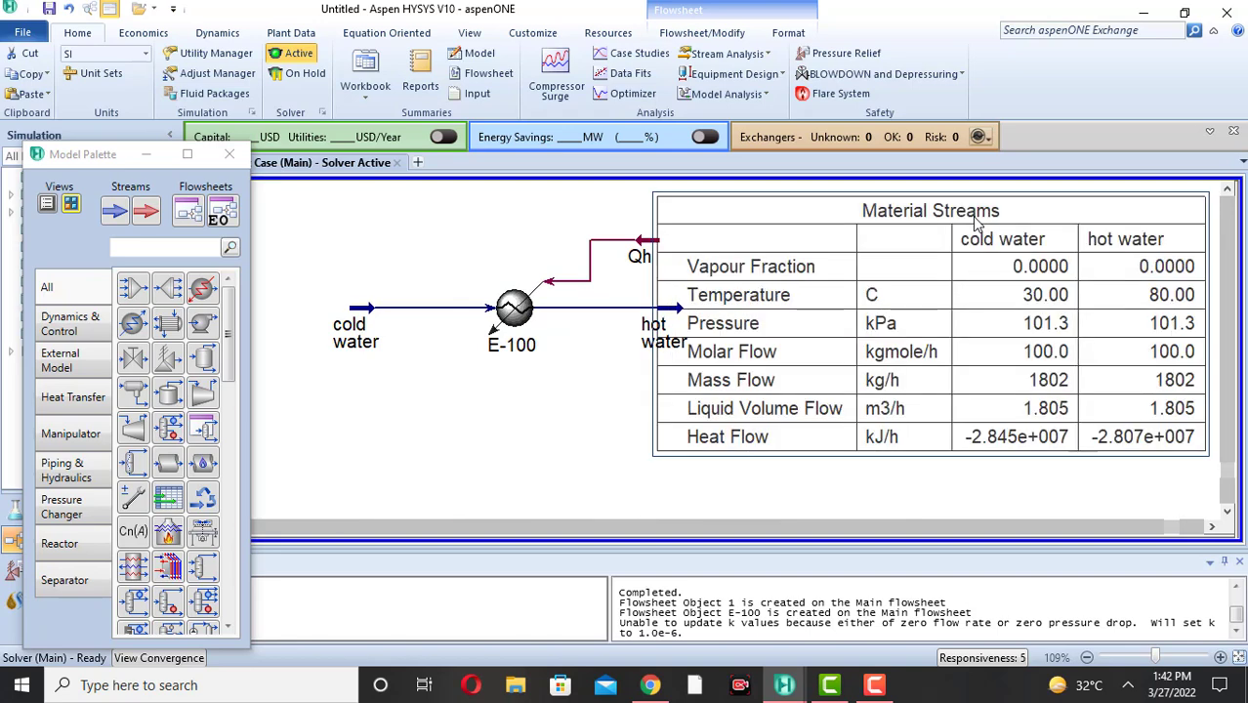
# - Add the Compositions workbook table to the flowsheet and move it up above the heater
pyautogui.rightClick(573, 218)
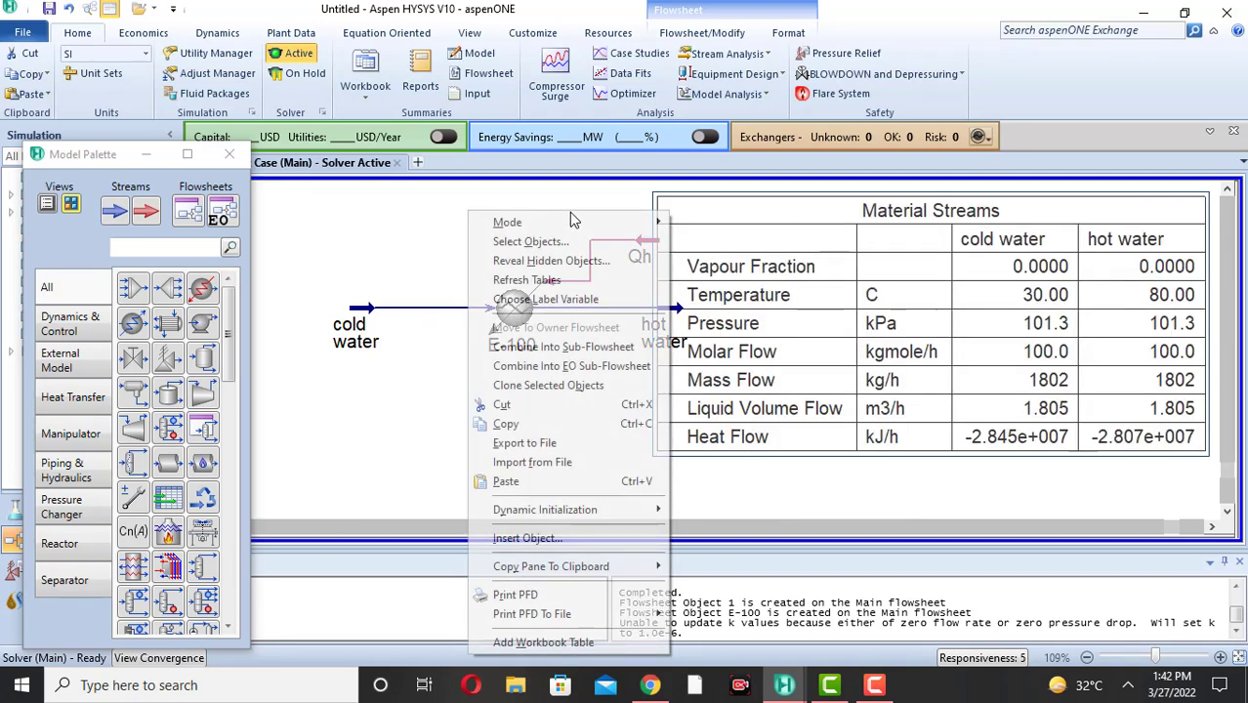
pyautogui.click(547, 642)
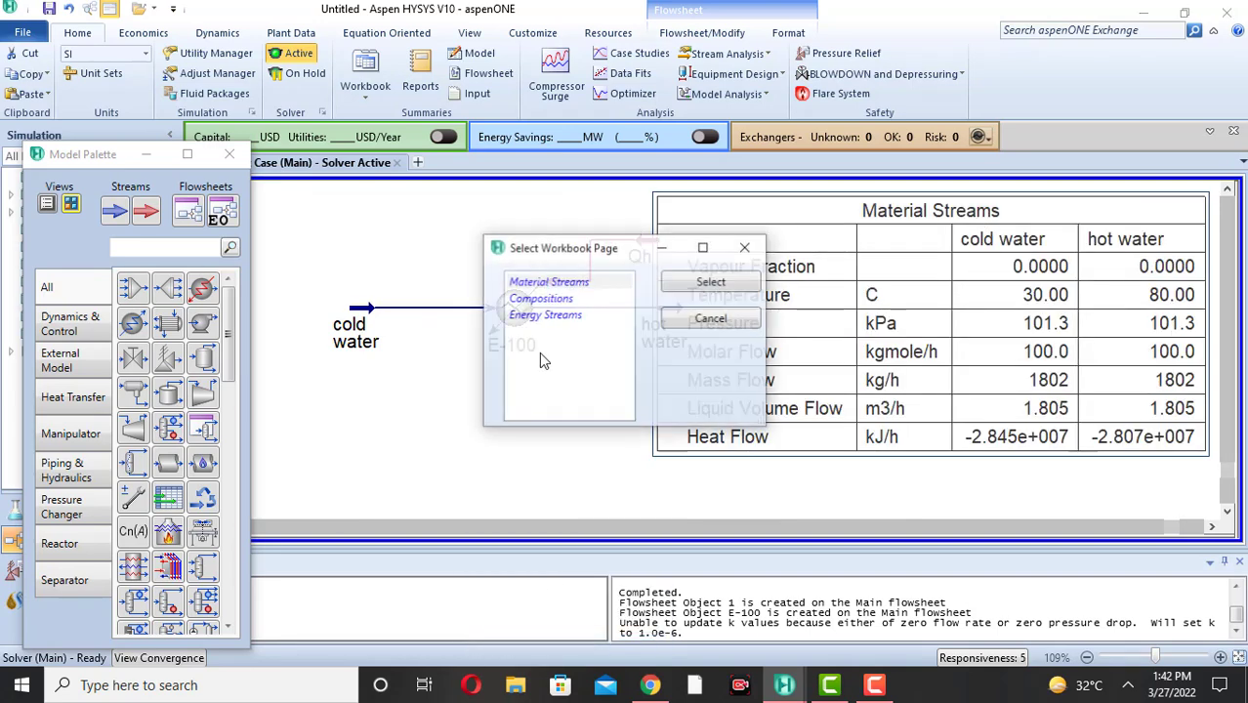
pyautogui.click(555, 302)
pyautogui.click(705, 283)
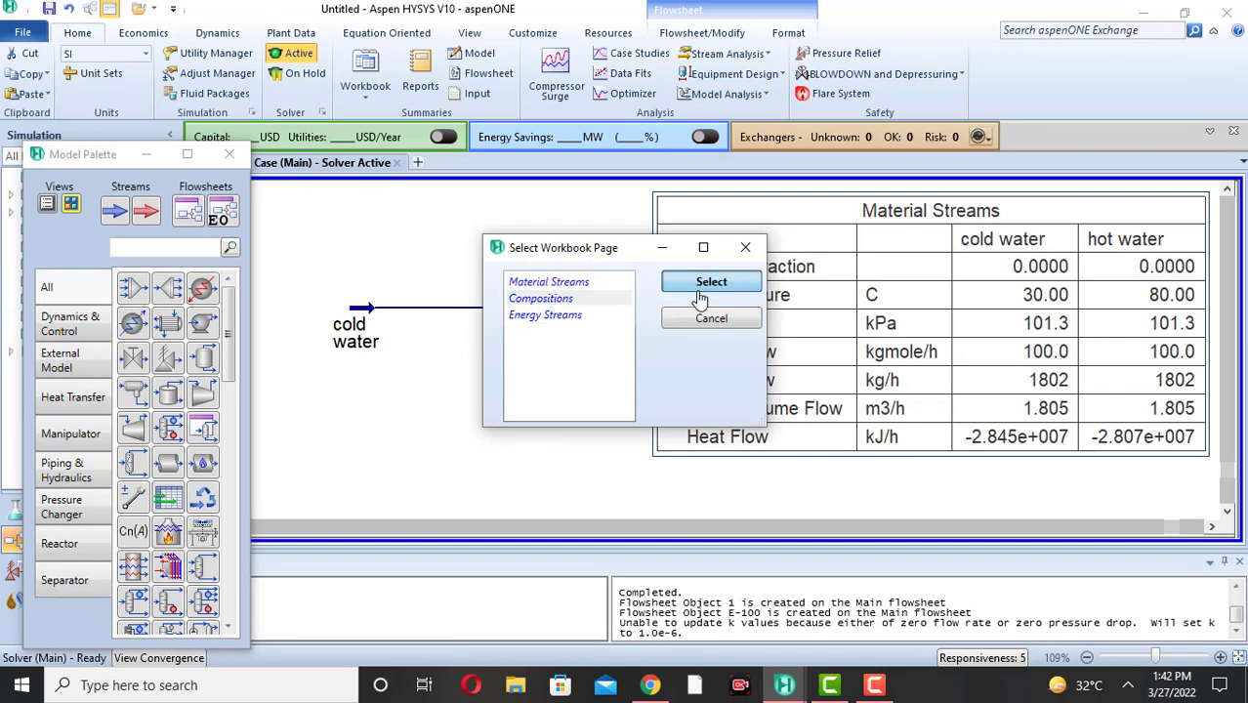
pyautogui.moveTo(523, 425); pyautogui.dragTo(467, 237)
# - Add the Energy Streams workbook table to the flowsheet and shift it left, below the cold water stream
pyautogui.rightClick(607, 324)
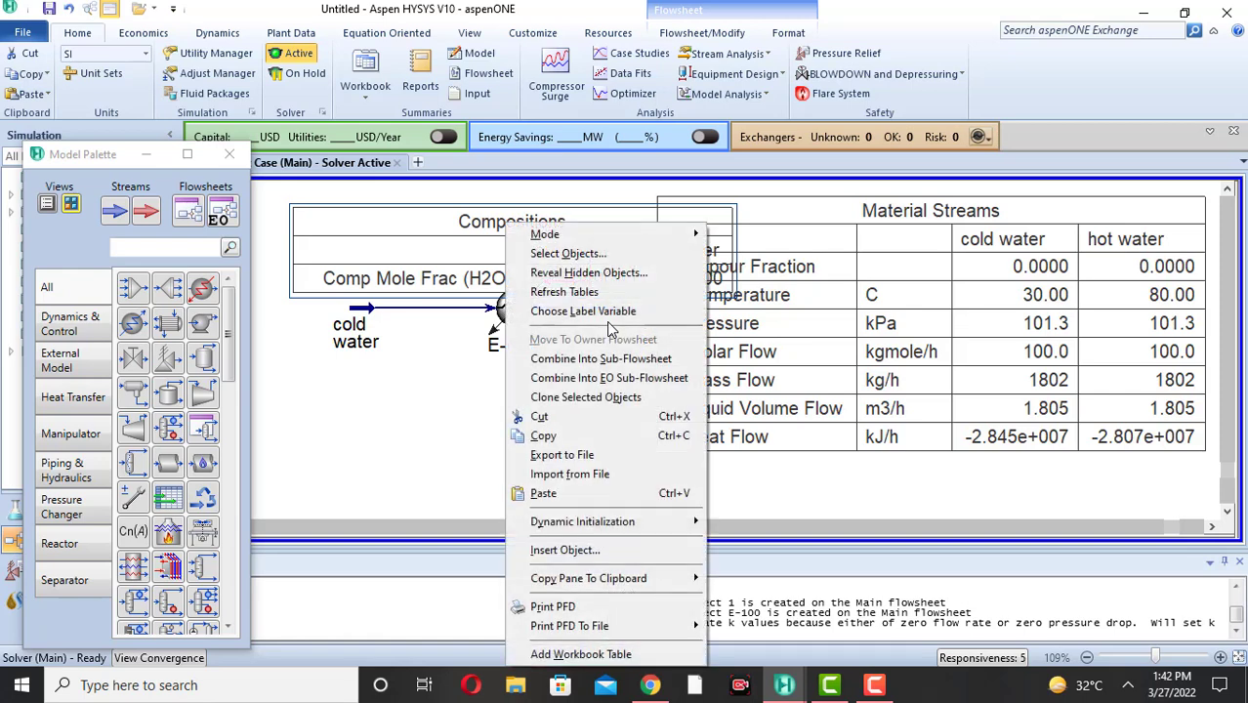
pyautogui.click(580, 652)
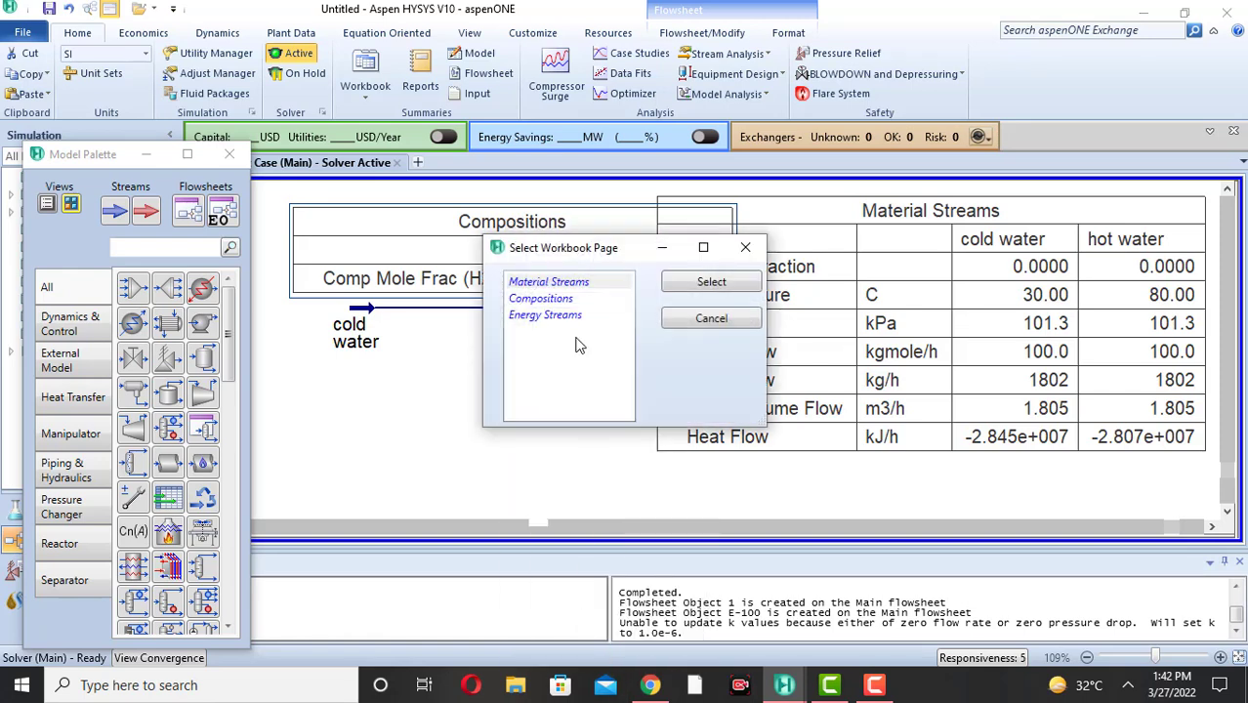
pyautogui.click(556, 315)
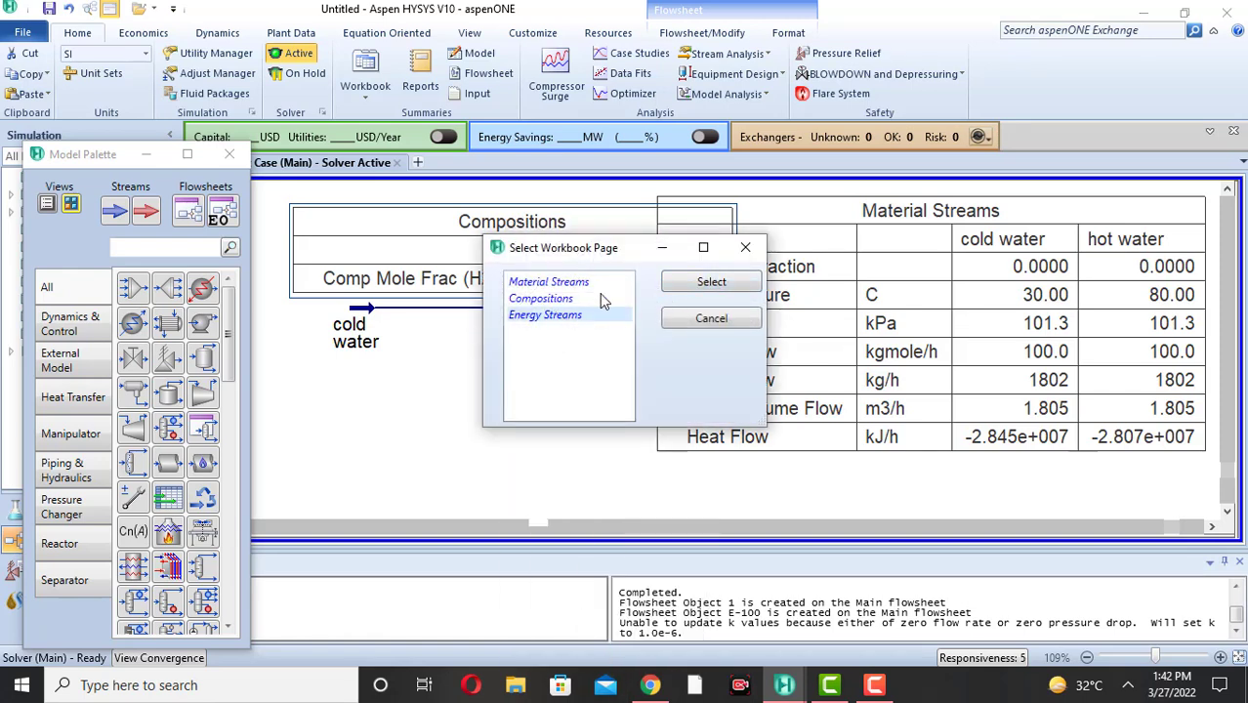
pyautogui.click(710, 282)
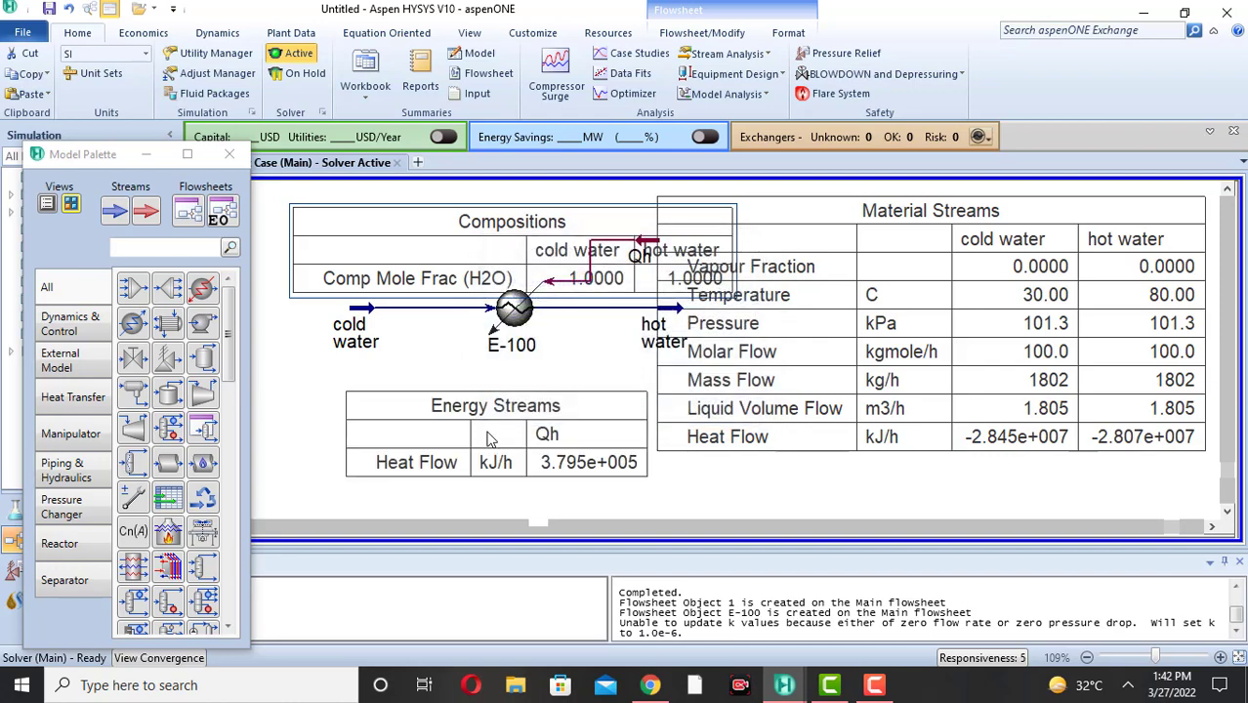
pyautogui.moveTo(449, 417); pyautogui.dragTo(391, 417)
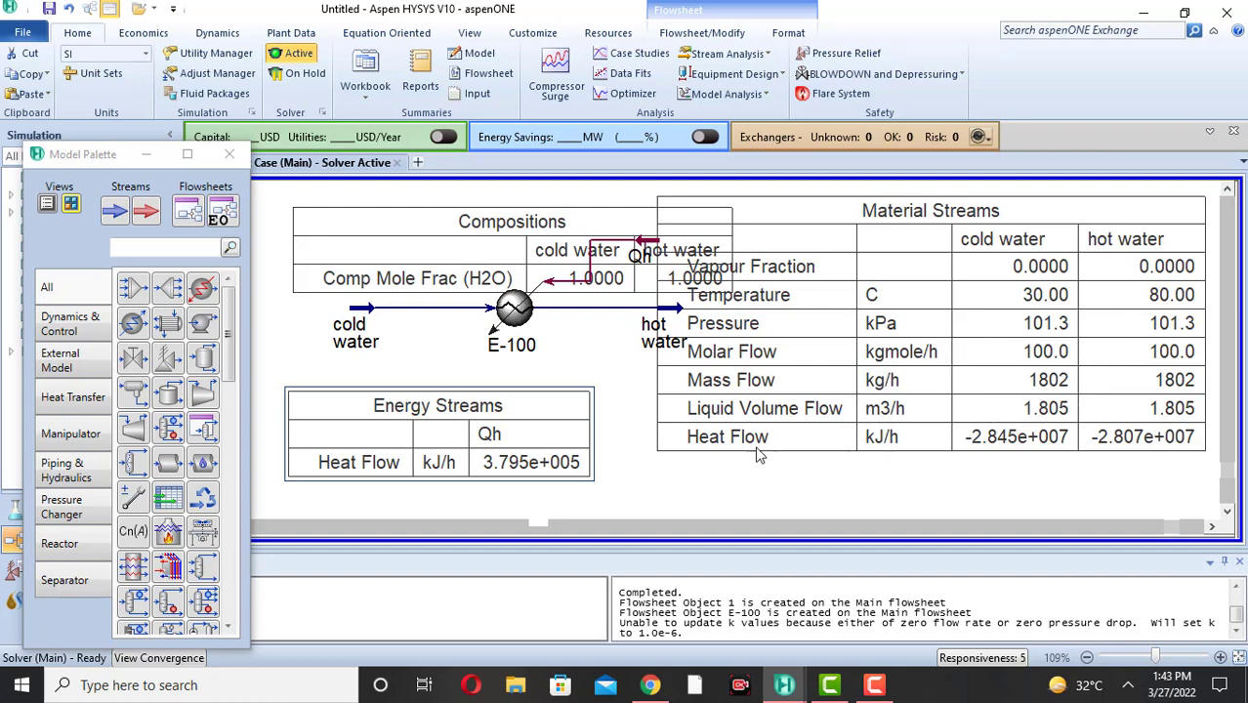
pyautogui.click(884, 691)
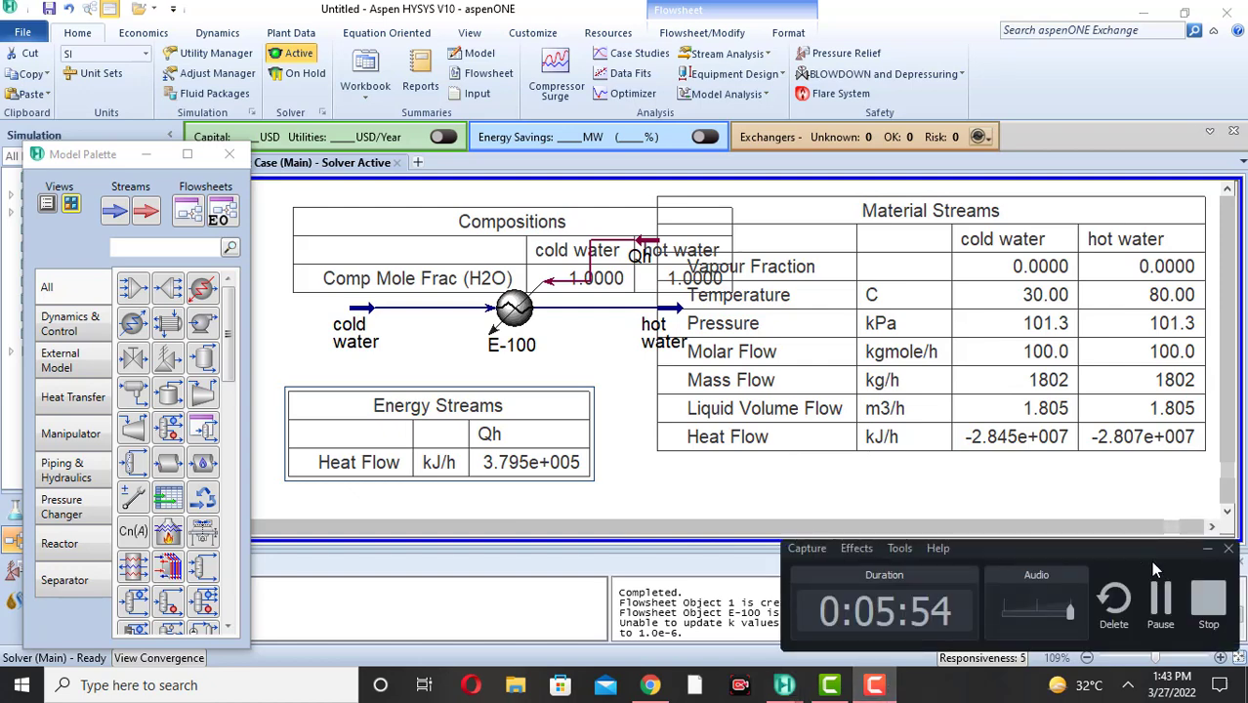